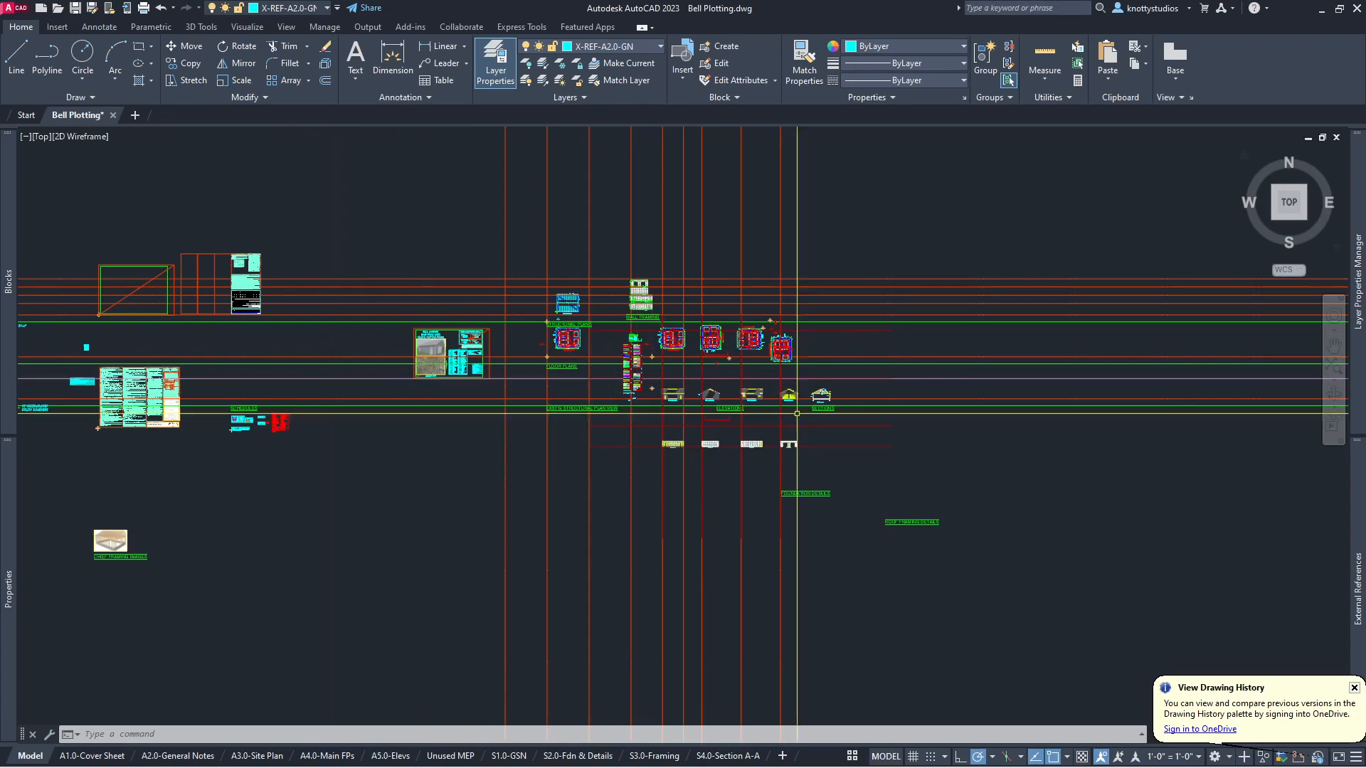
Dismiss the drawing history notice and look up the model's cover sheet reference in the external references list.
{"action": "mouse_move", "coordinate": [1358, 539]}
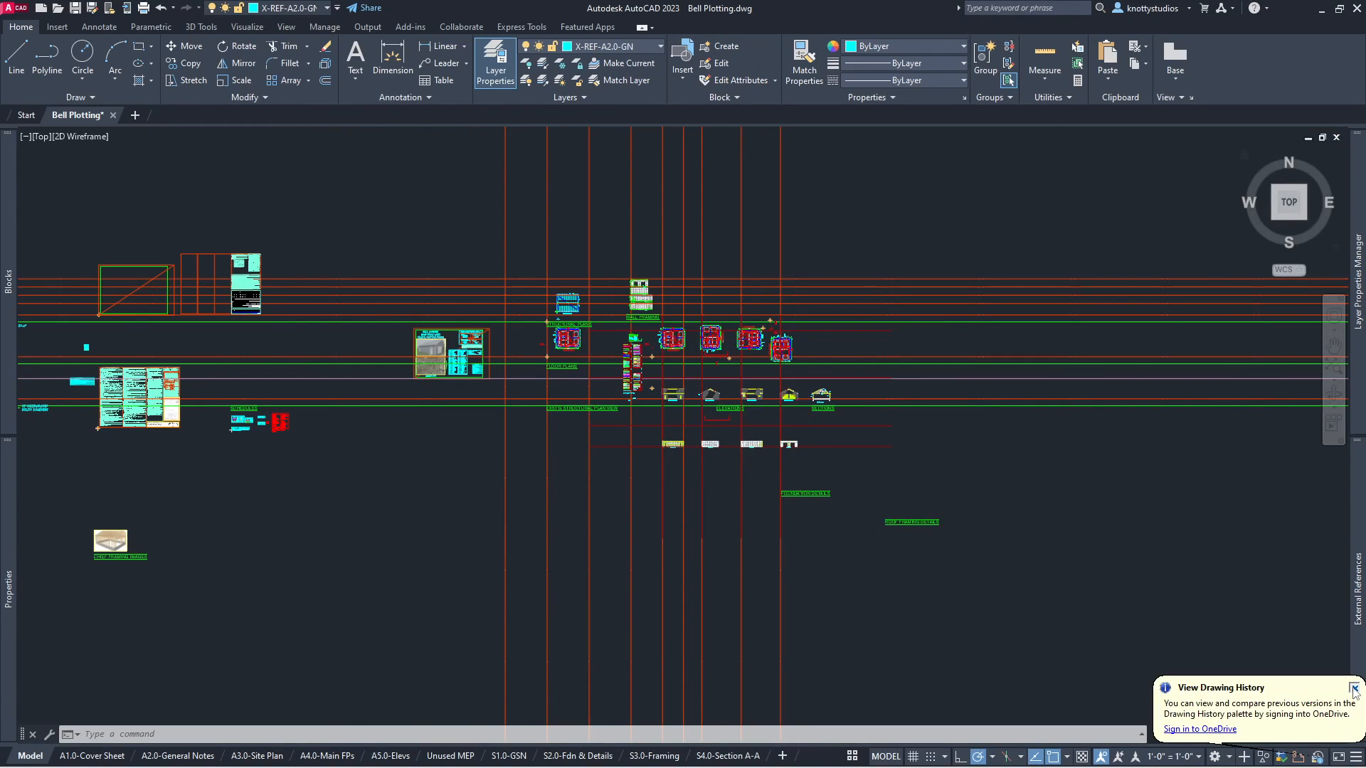
{"action": "left_click", "coordinate": [1355, 688]}
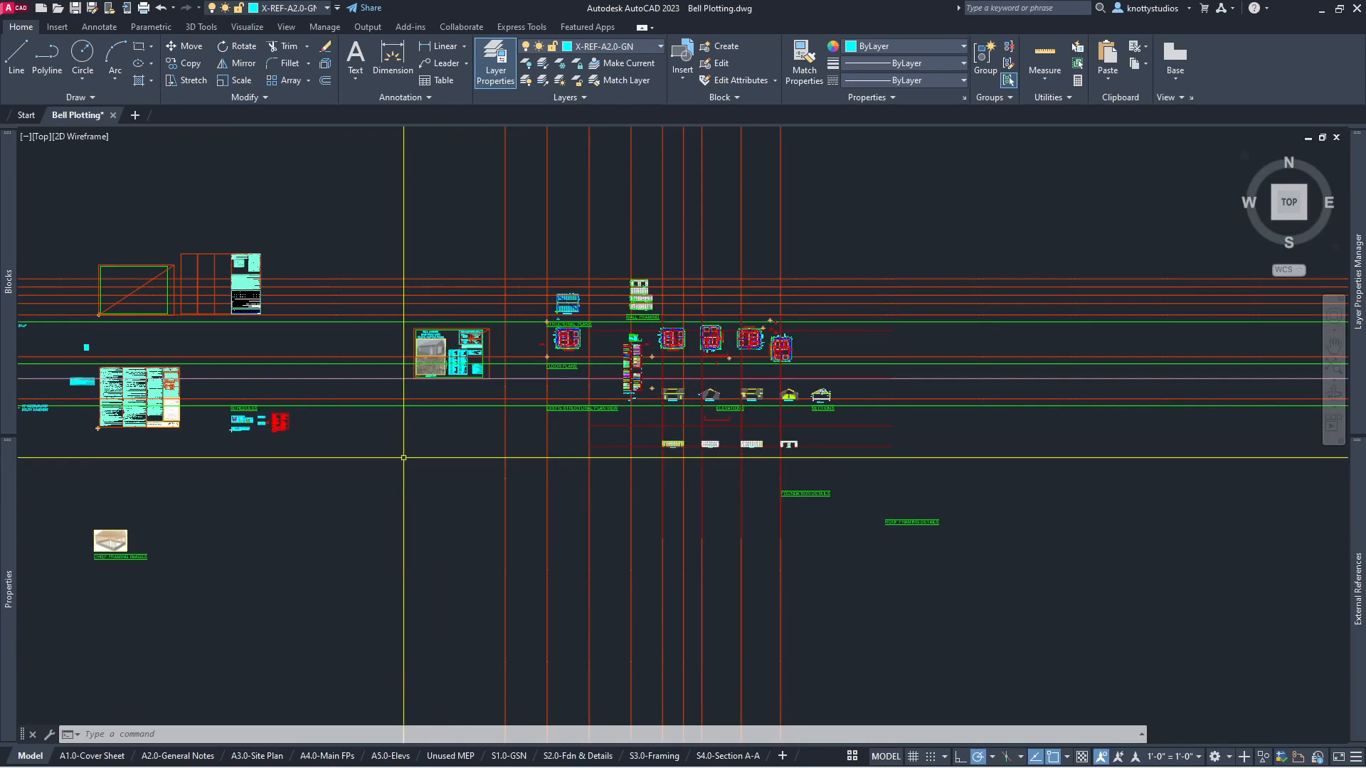
{"action": "left_click", "coordinate": [403, 459]}
{"action": "left_click", "coordinate": [417, 357]}
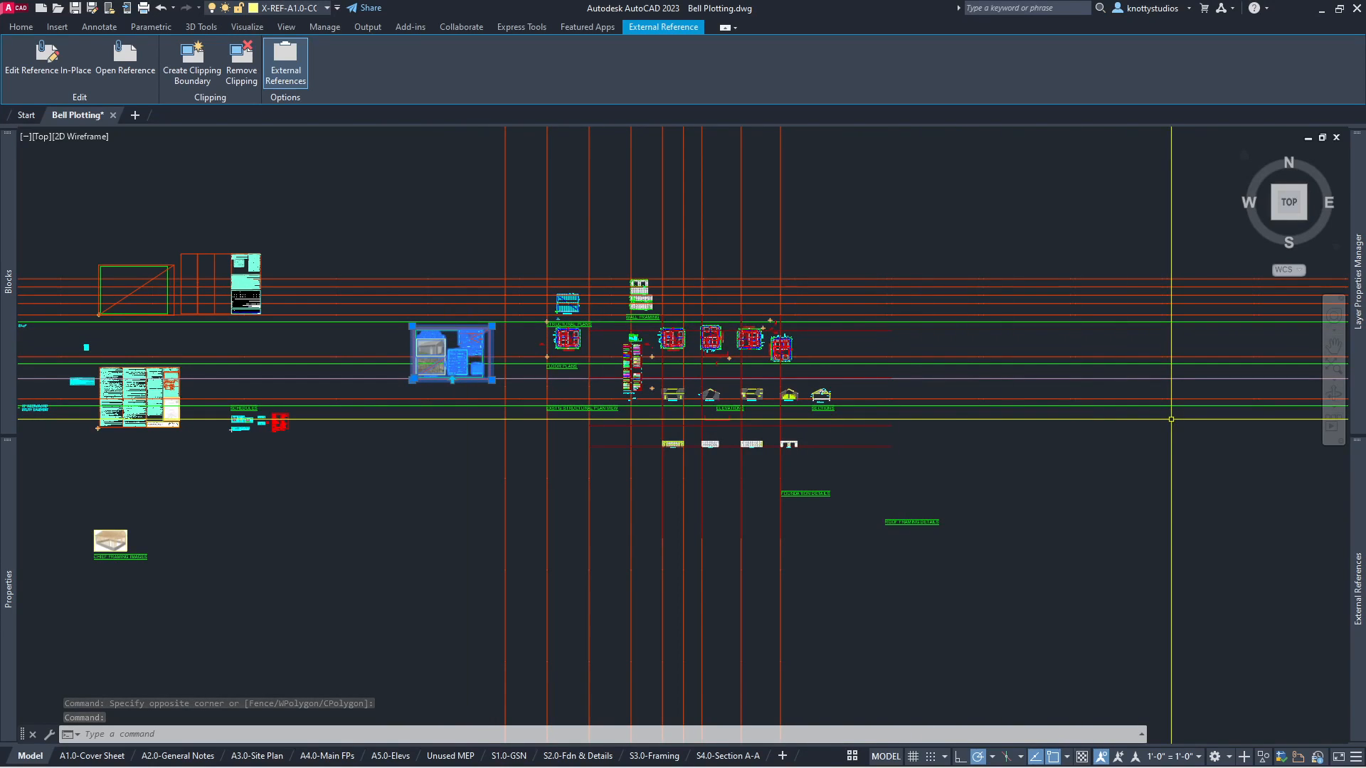
{"action": "mouse_move", "coordinate": [1359, 525]}
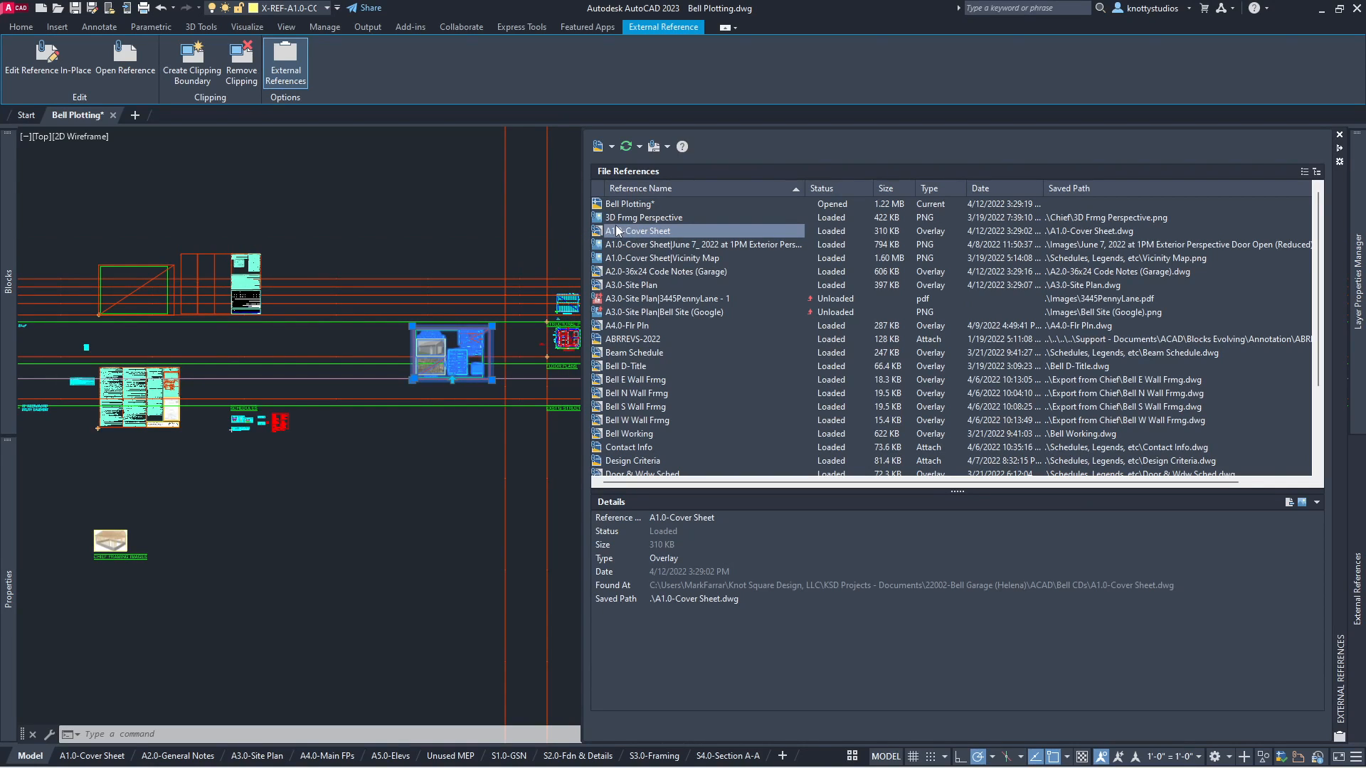
Open the drawing A1.0-Cover Sheet.dwg from the Bell CDs folder.
{"action": "key", "text": "ctrl+s"}
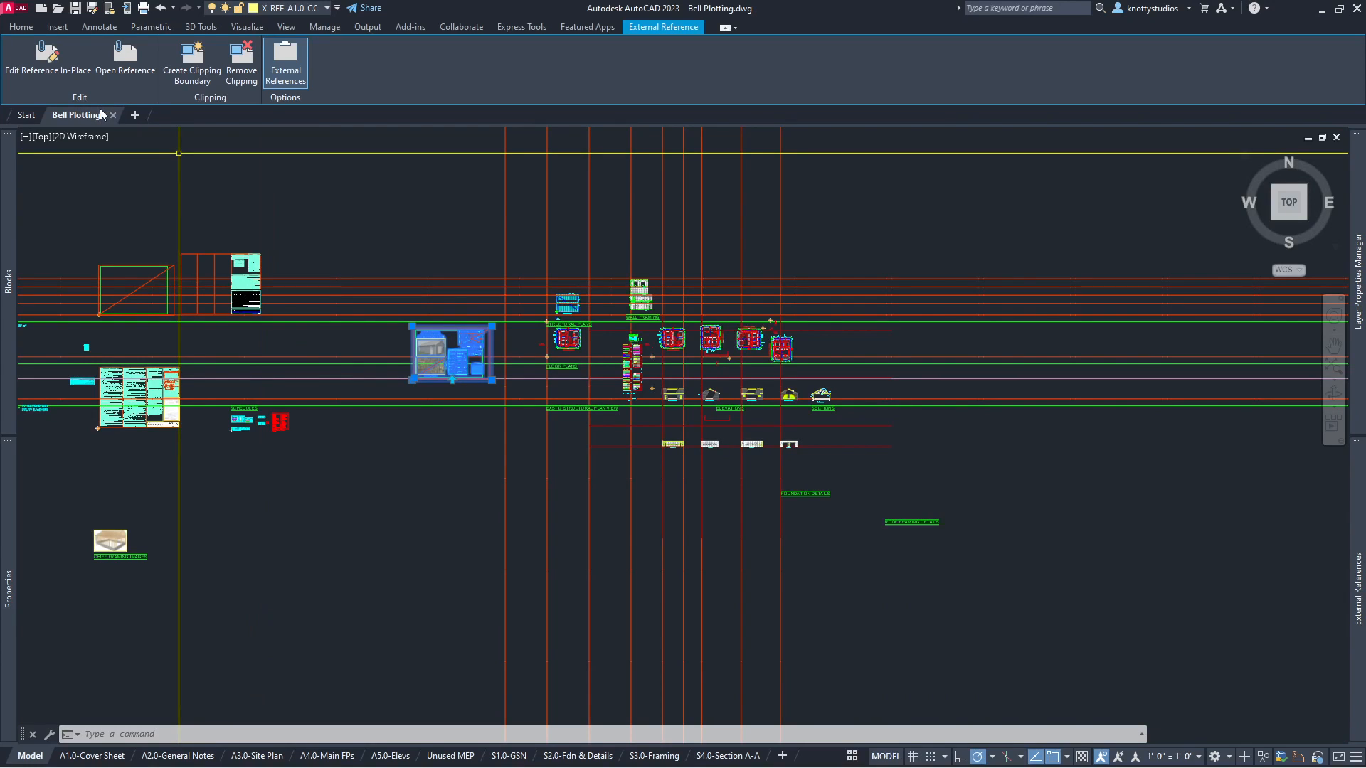
{"action": "left_click", "coordinate": [57, 11]}
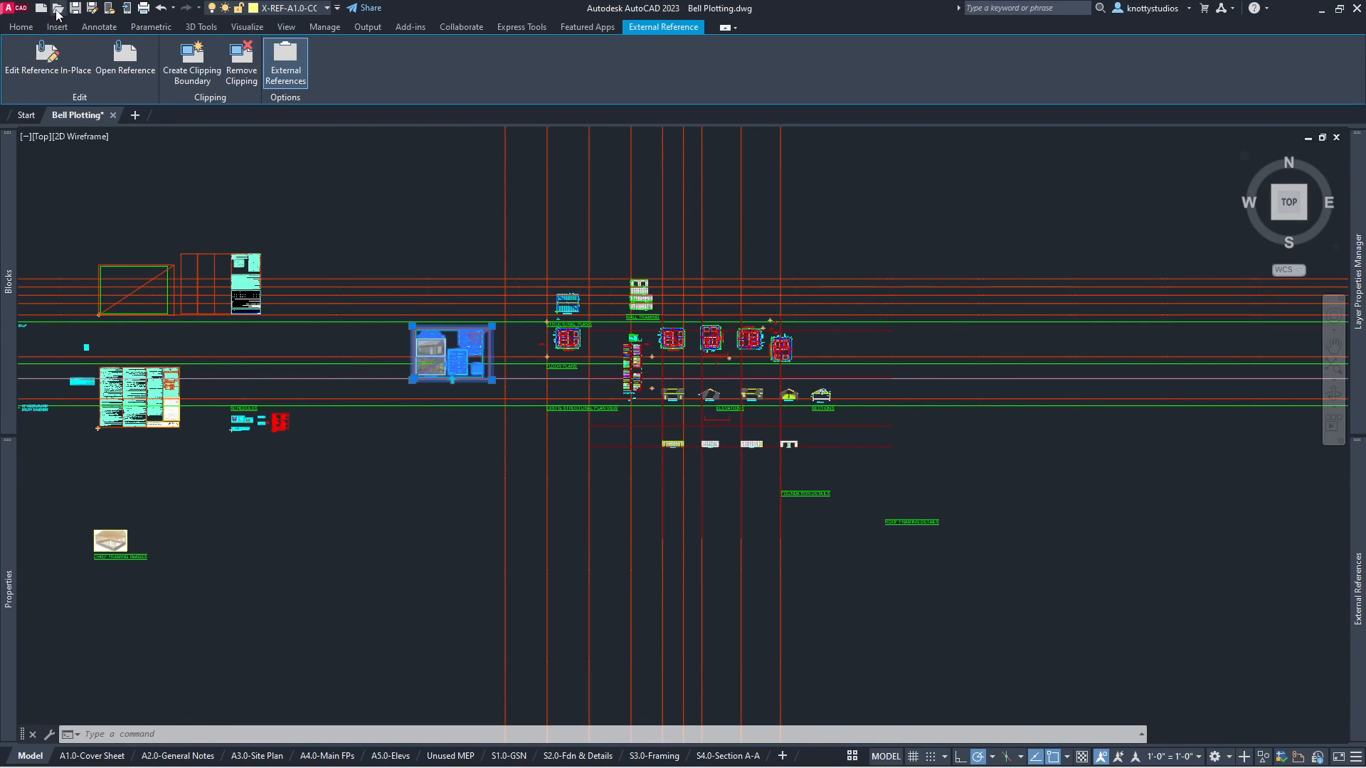
{"action": "left_click", "coordinate": [425, 263]}
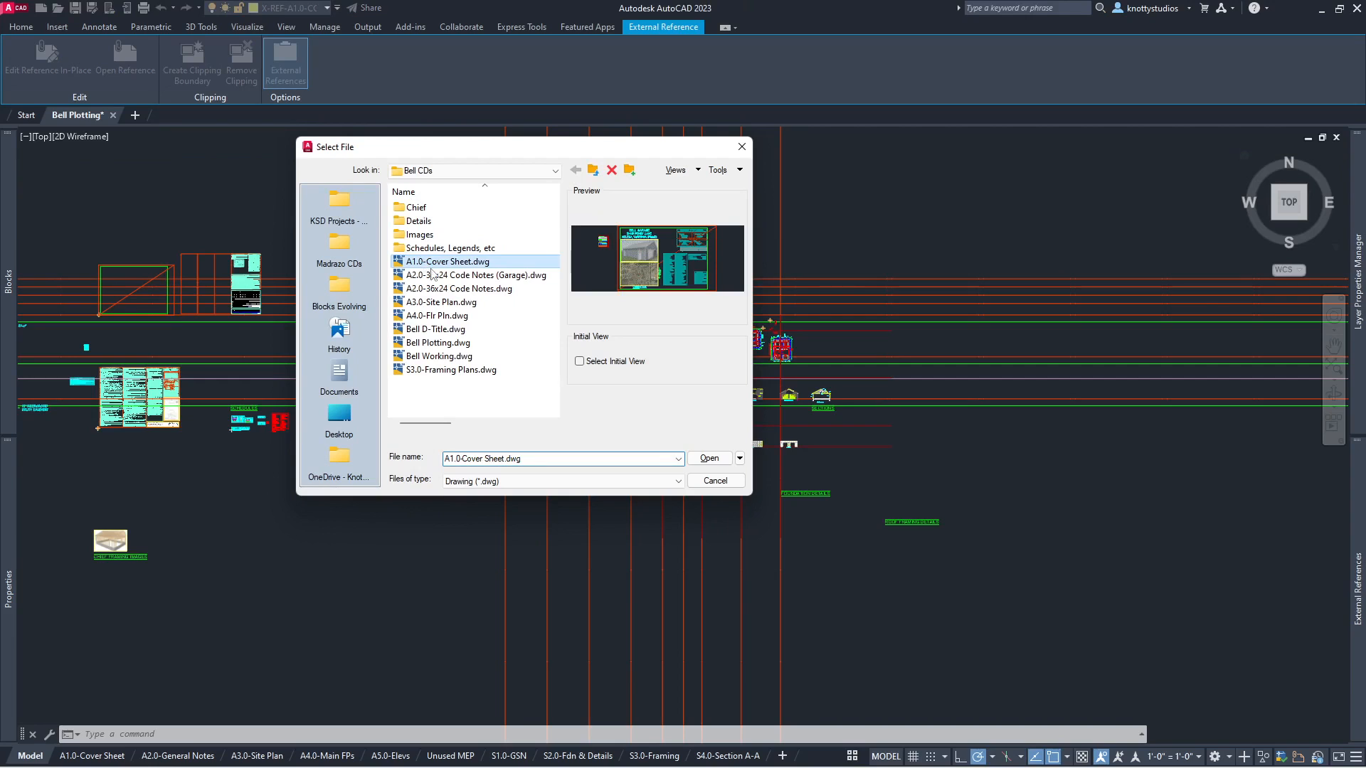
{"action": "left_click", "coordinate": [710, 459]}
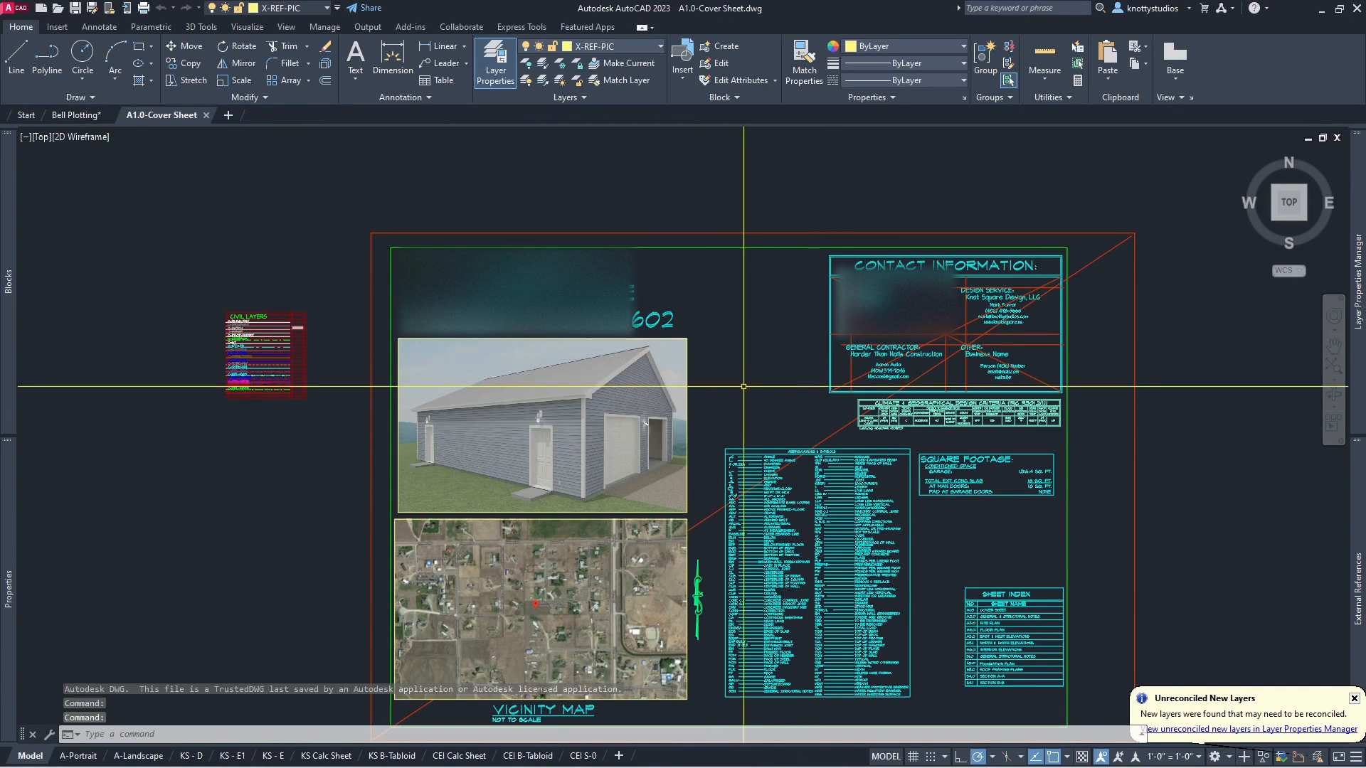
Select the abbreviations, design criteria and contact information references, examine the cover sheet's external references list, and clear the selection.
{"action": "left_click", "coordinate": [743, 450]}
{"action": "left_click", "coordinate": [906, 421]}
{"action": "left_click", "coordinate": [866, 326]}
{"action": "left_click", "coordinate": [846, 302]}
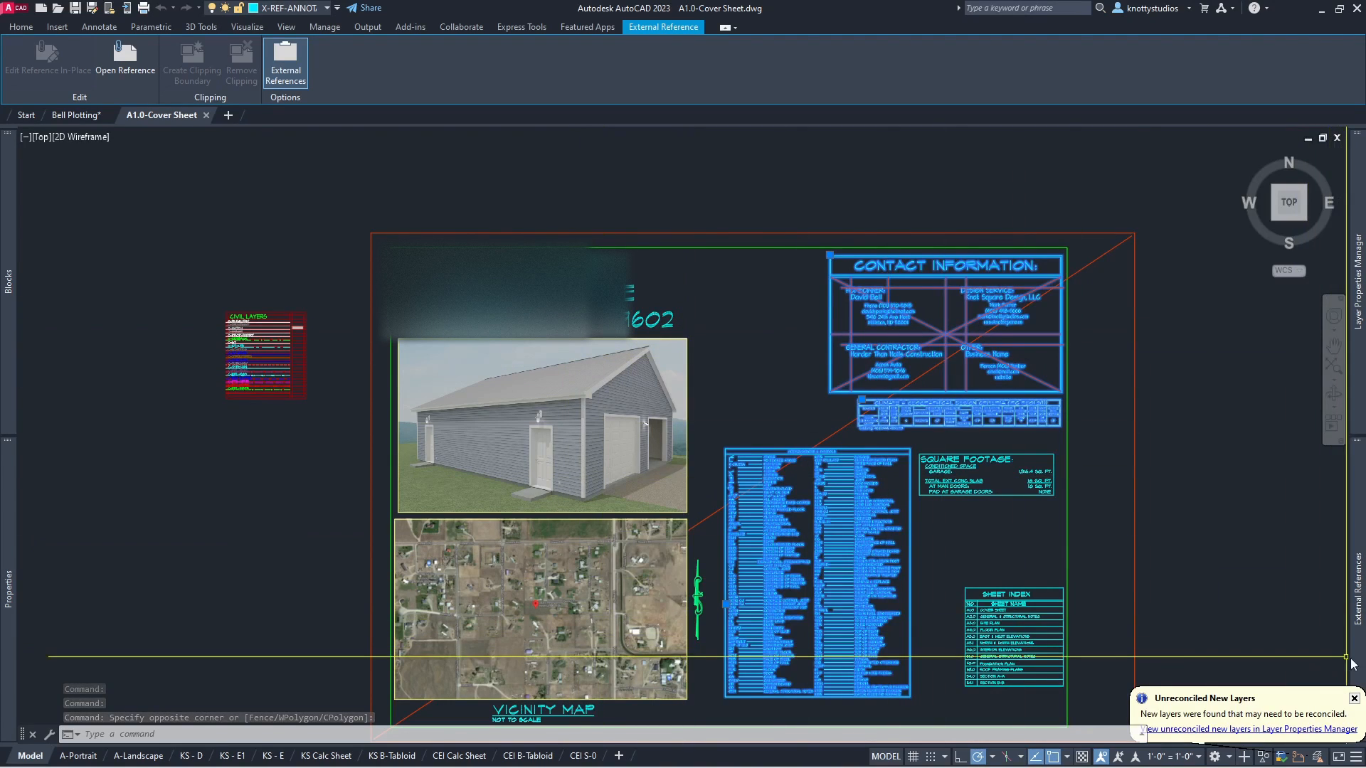
{"action": "mouse_move", "coordinate": [1356, 626]}
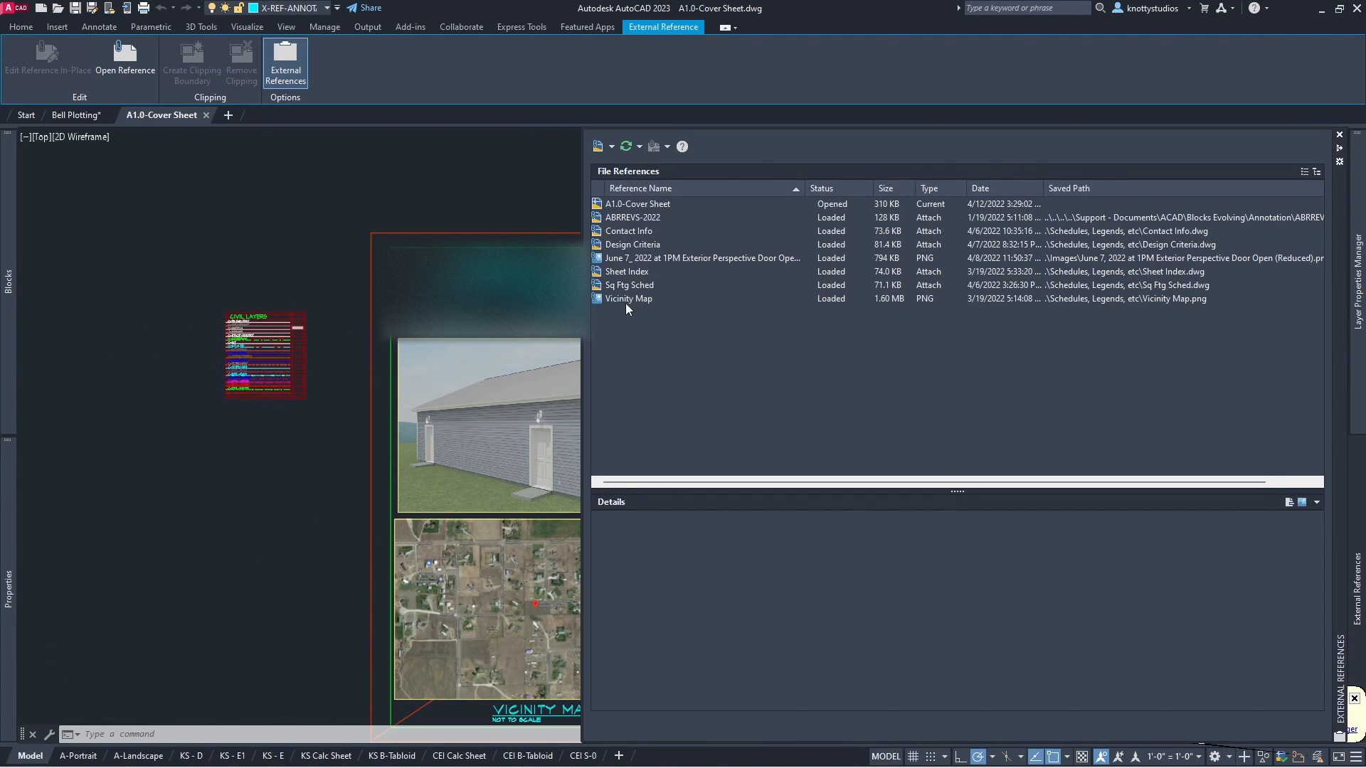
{"action": "mouse_move", "coordinate": [630, 304]}
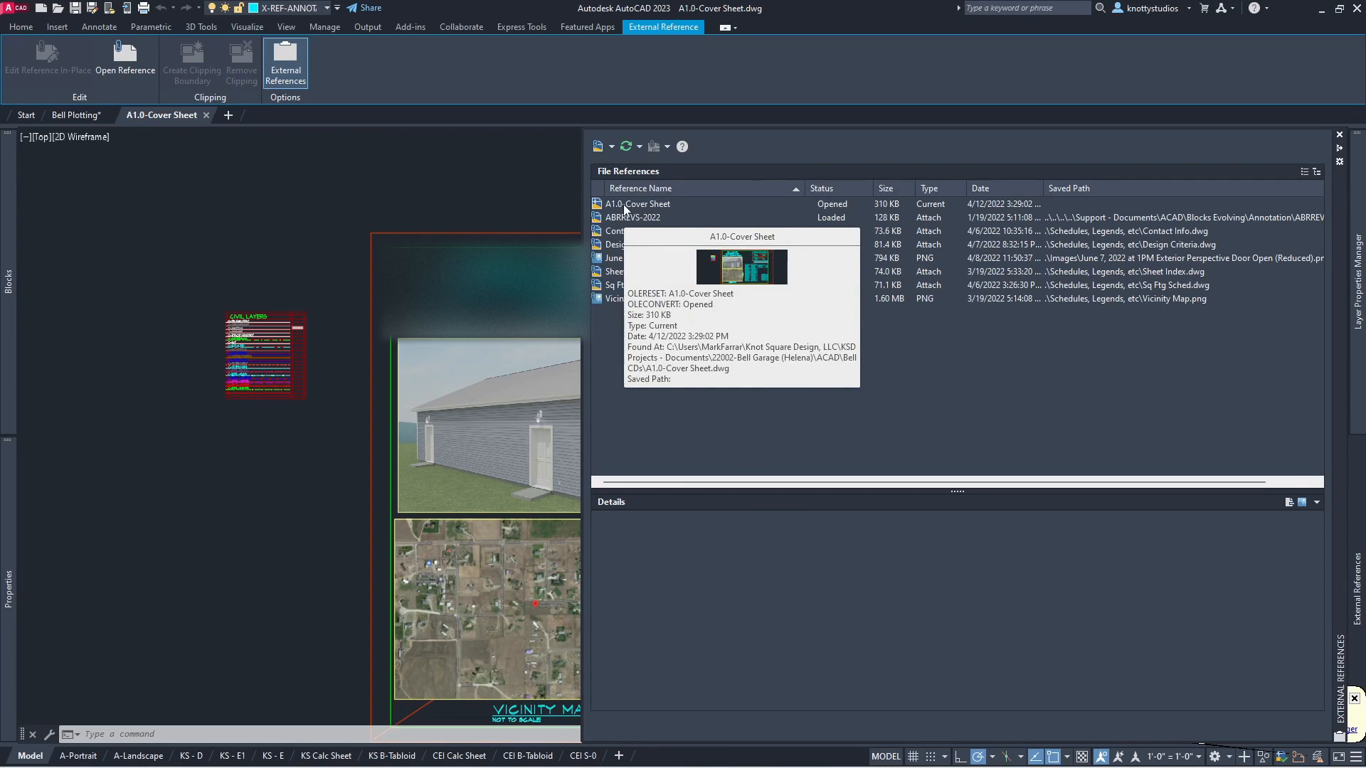
{"action": "left_click", "coordinate": [494, 190]}
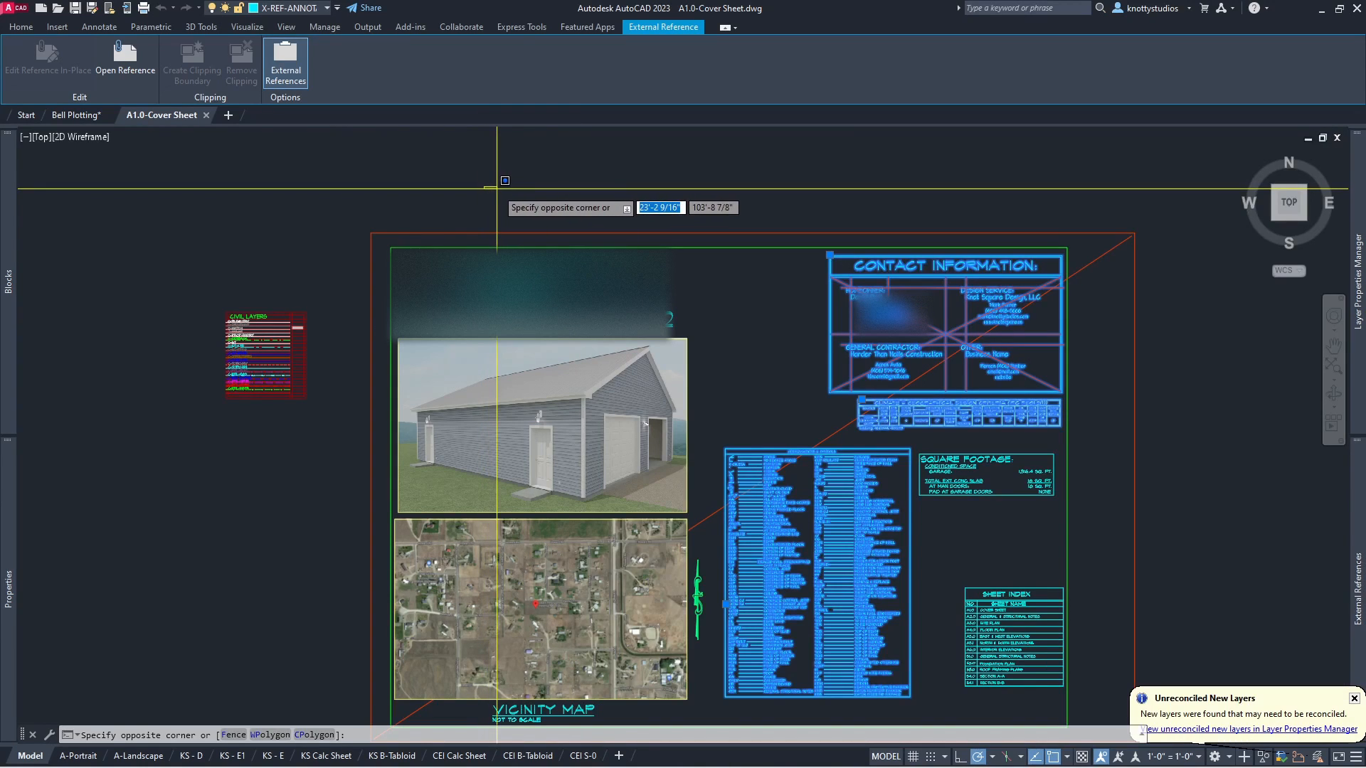
{"action": "left_click", "coordinate": [497, 189]}
{"action": "key", "text": "Escape"}
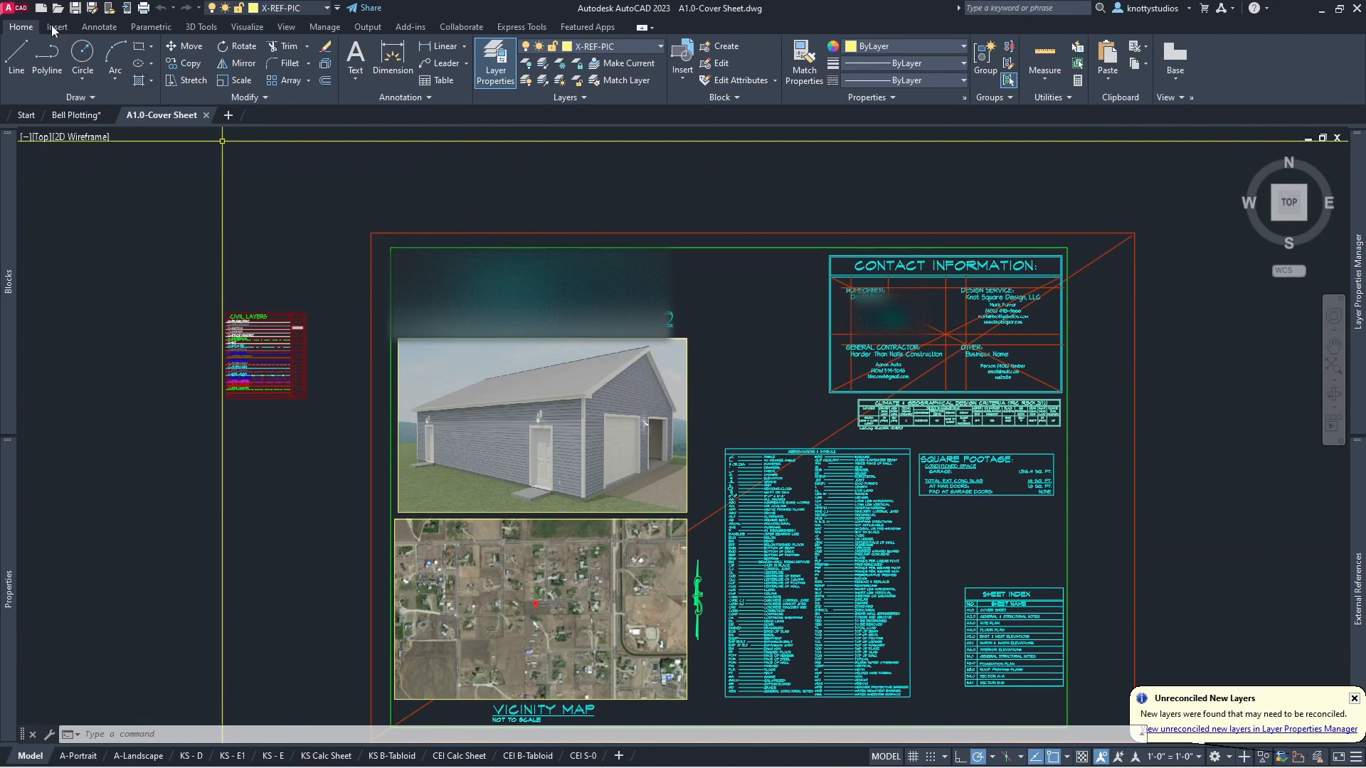
Return to the Bell Plotting drawing and compare its A3.0-Site Plan and A2.0-General Notes layouts.
{"action": "left_click", "coordinate": [74, 113]}
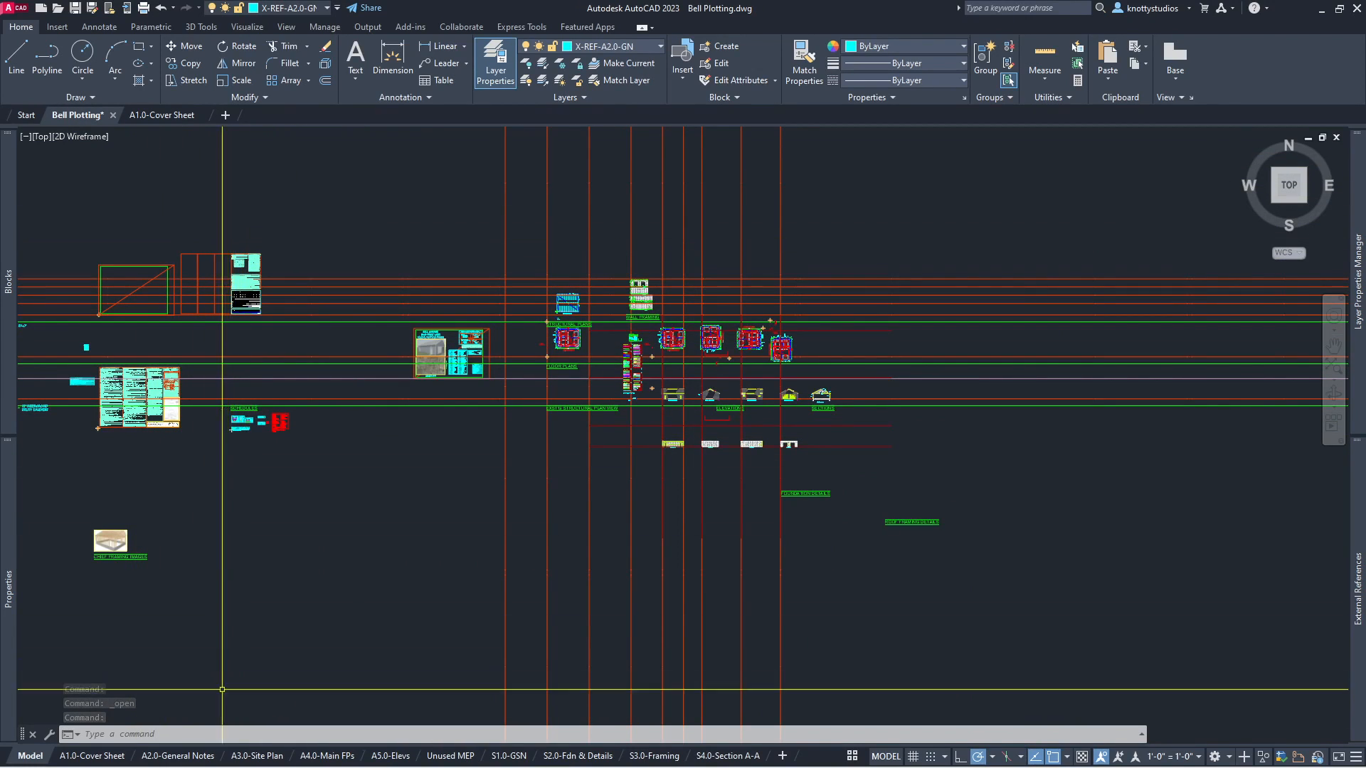
{"action": "left_click", "coordinate": [258, 756]}
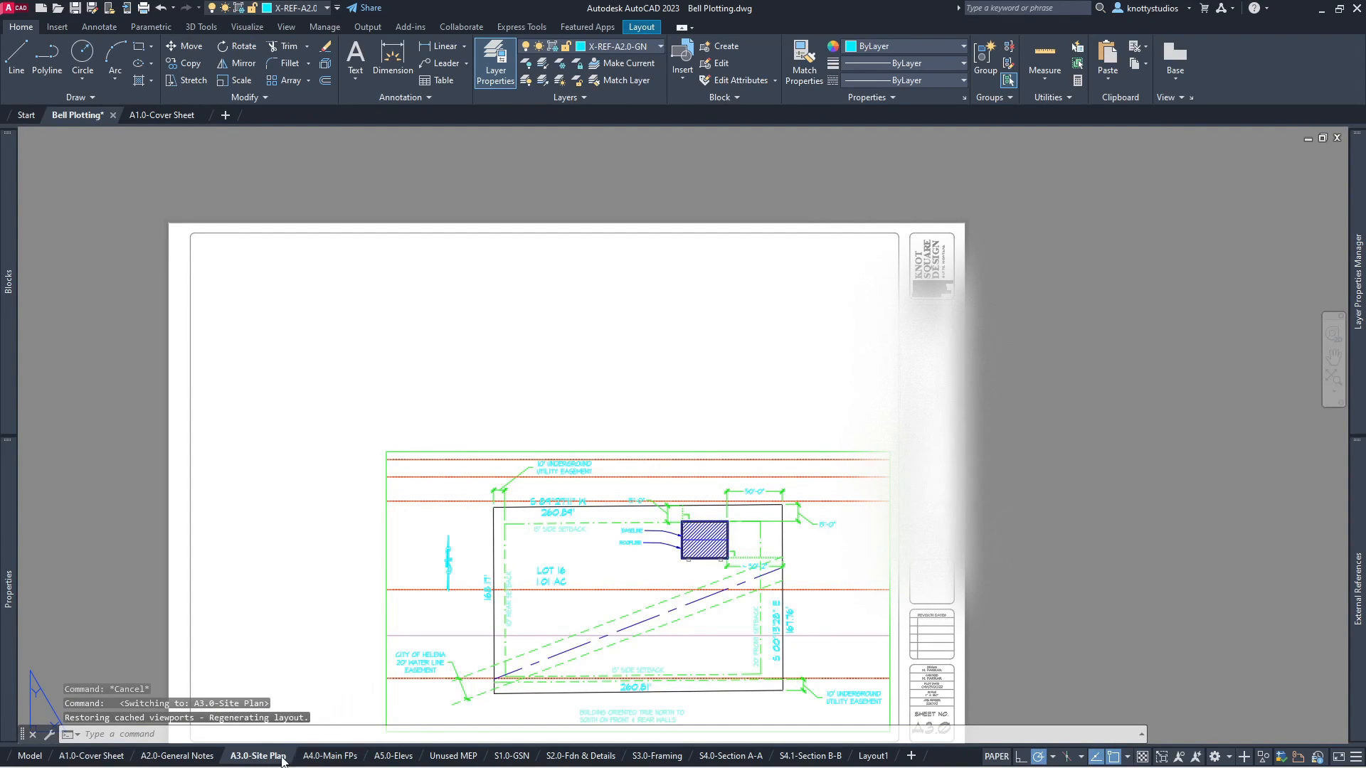
{"action": "left_click", "coordinate": [189, 758]}
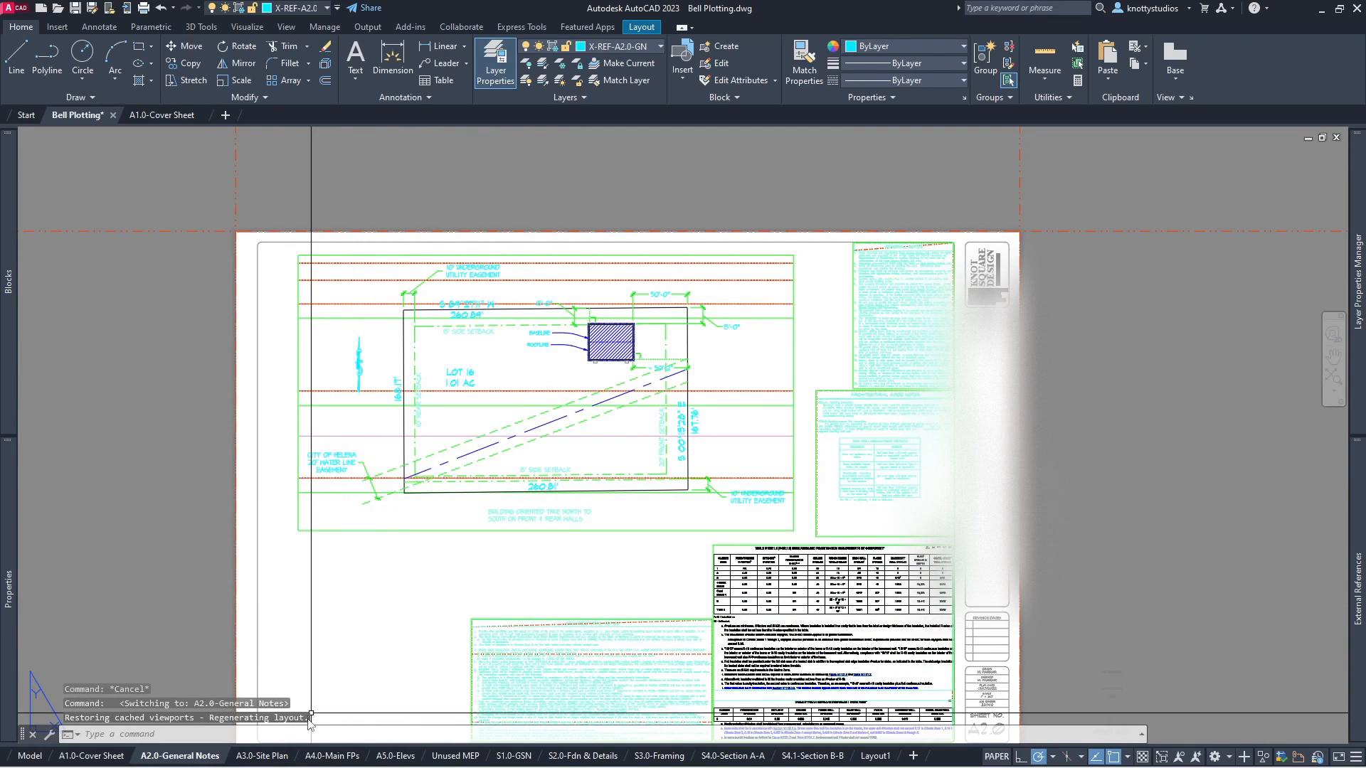
{"action": "left_click", "coordinate": [272, 756]}
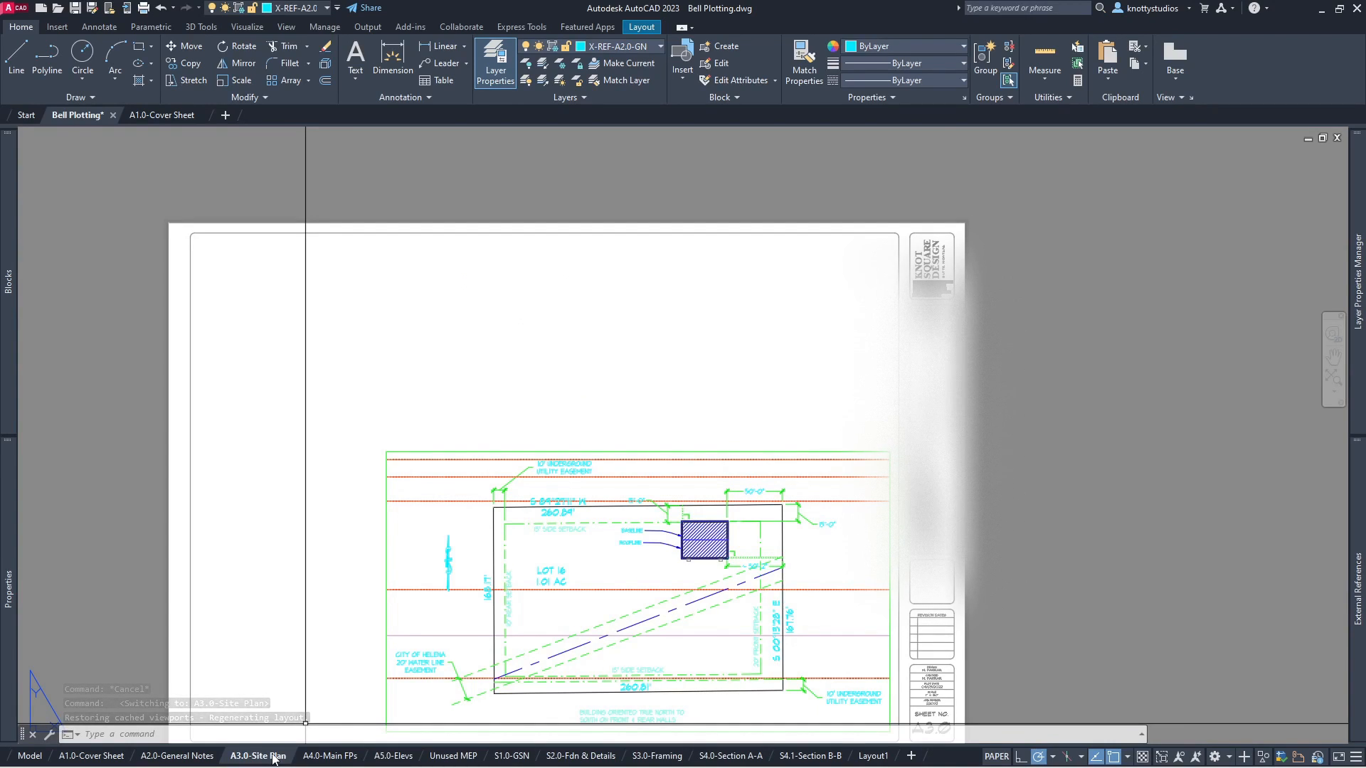
{"action": "left_click", "coordinate": [199, 758]}
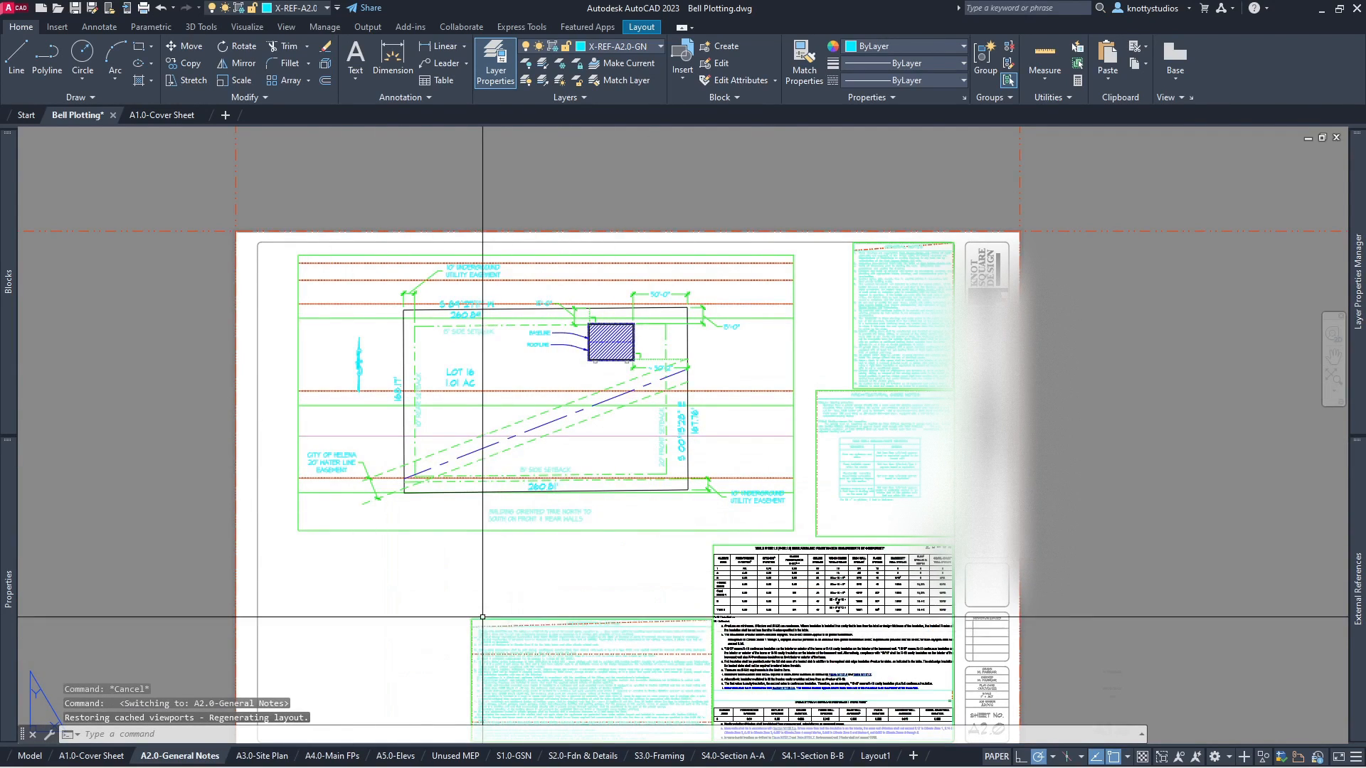
Delete the A3.0-Site Plan layout from the Bell Plotting drawing.
{"action": "left_click", "coordinate": [257, 757]}
{"action": "right_click", "coordinate": [258, 758]}
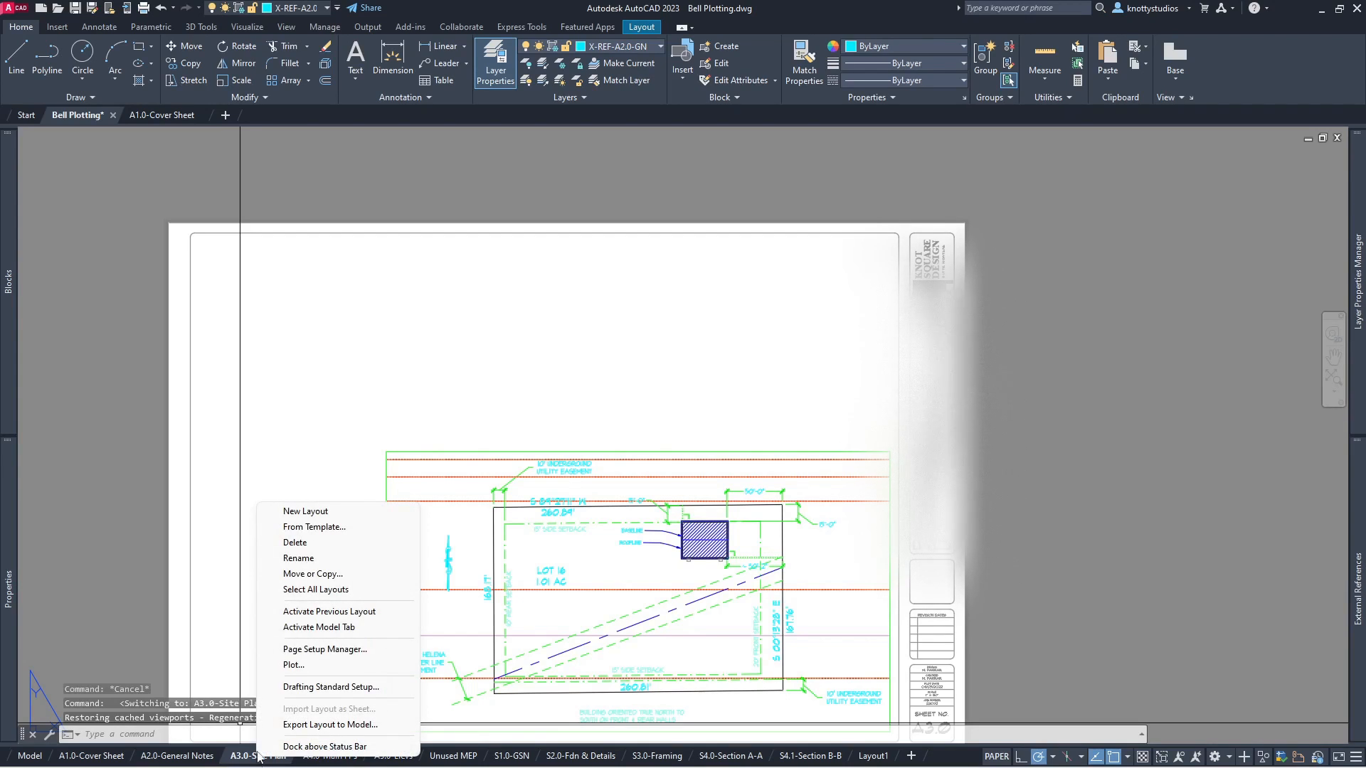
{"action": "left_click", "coordinate": [338, 543]}
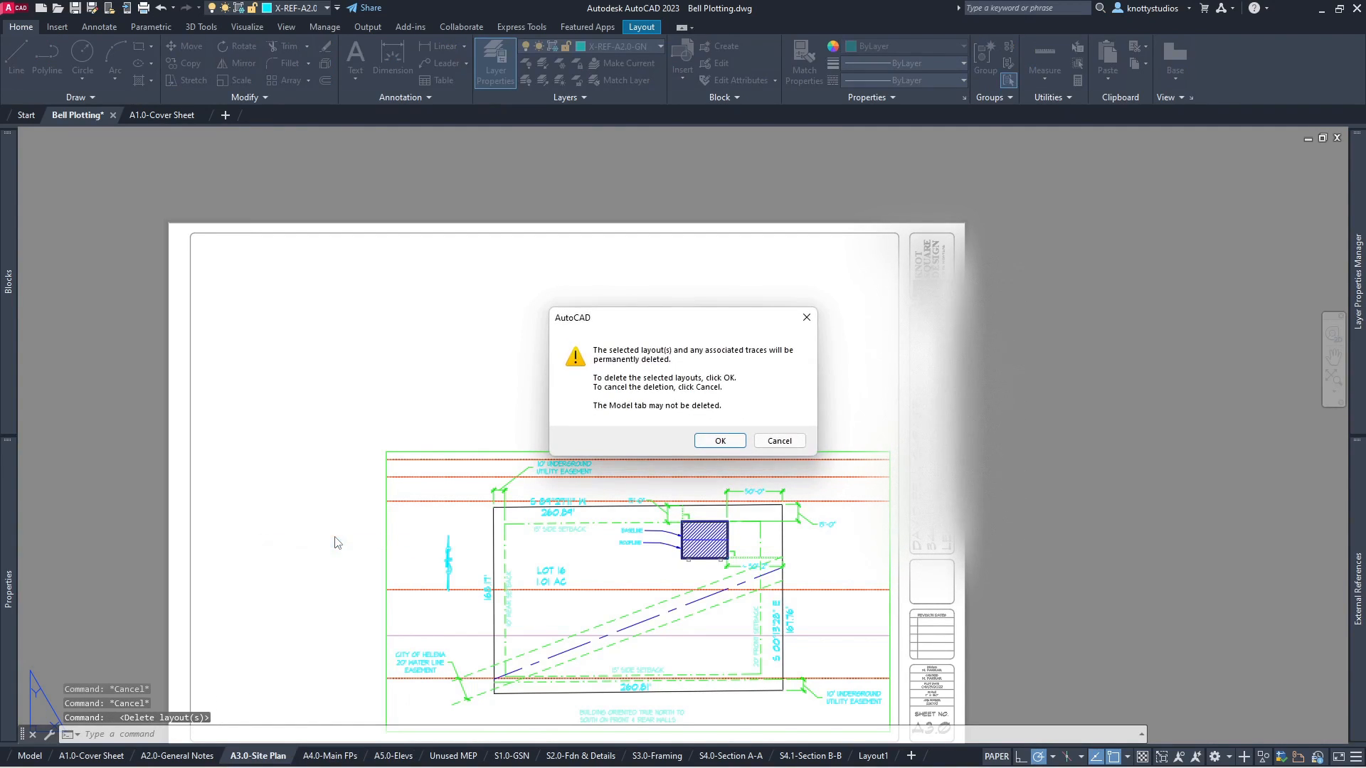
{"action": "left_click", "coordinate": [718, 440]}
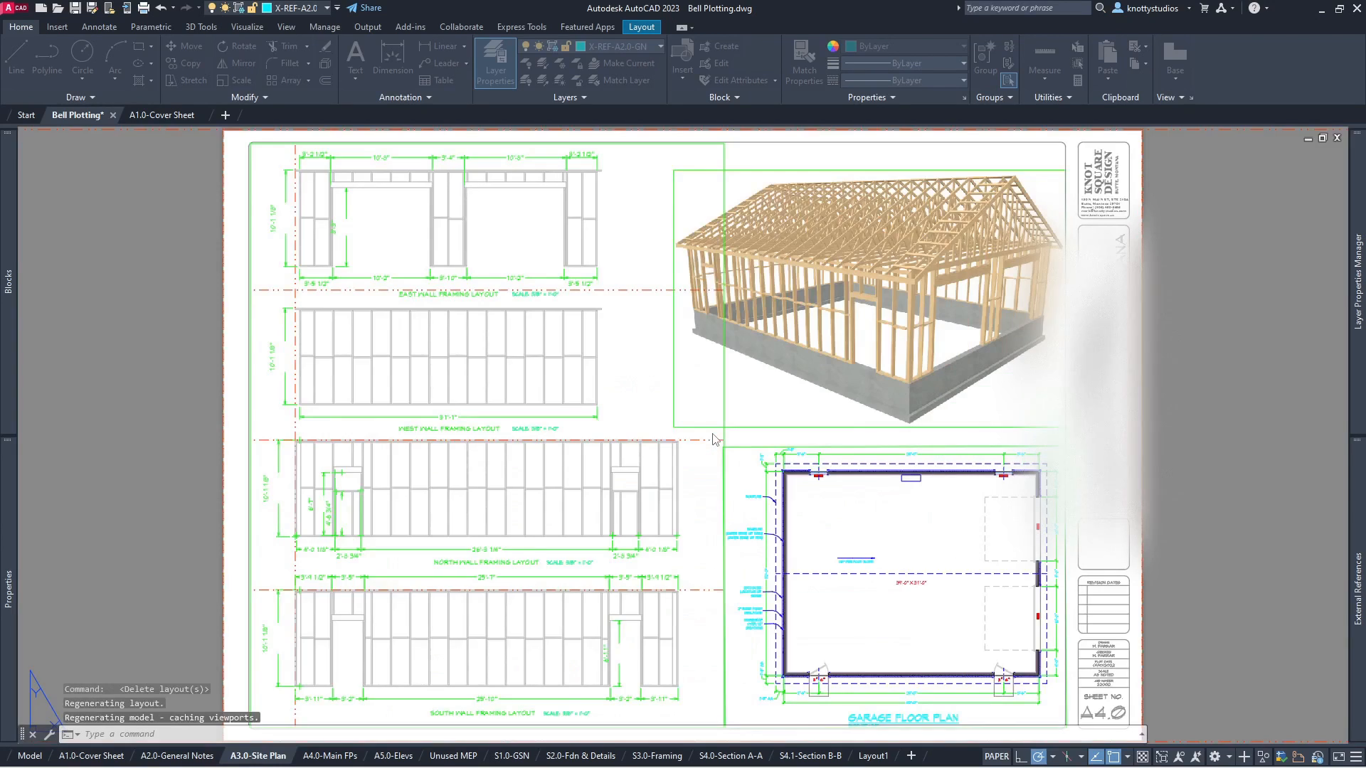
Rename the A4.0-Main FPs layout as A3.0-Main FPs.
{"action": "mouse_move", "coordinate": [64, 763]}
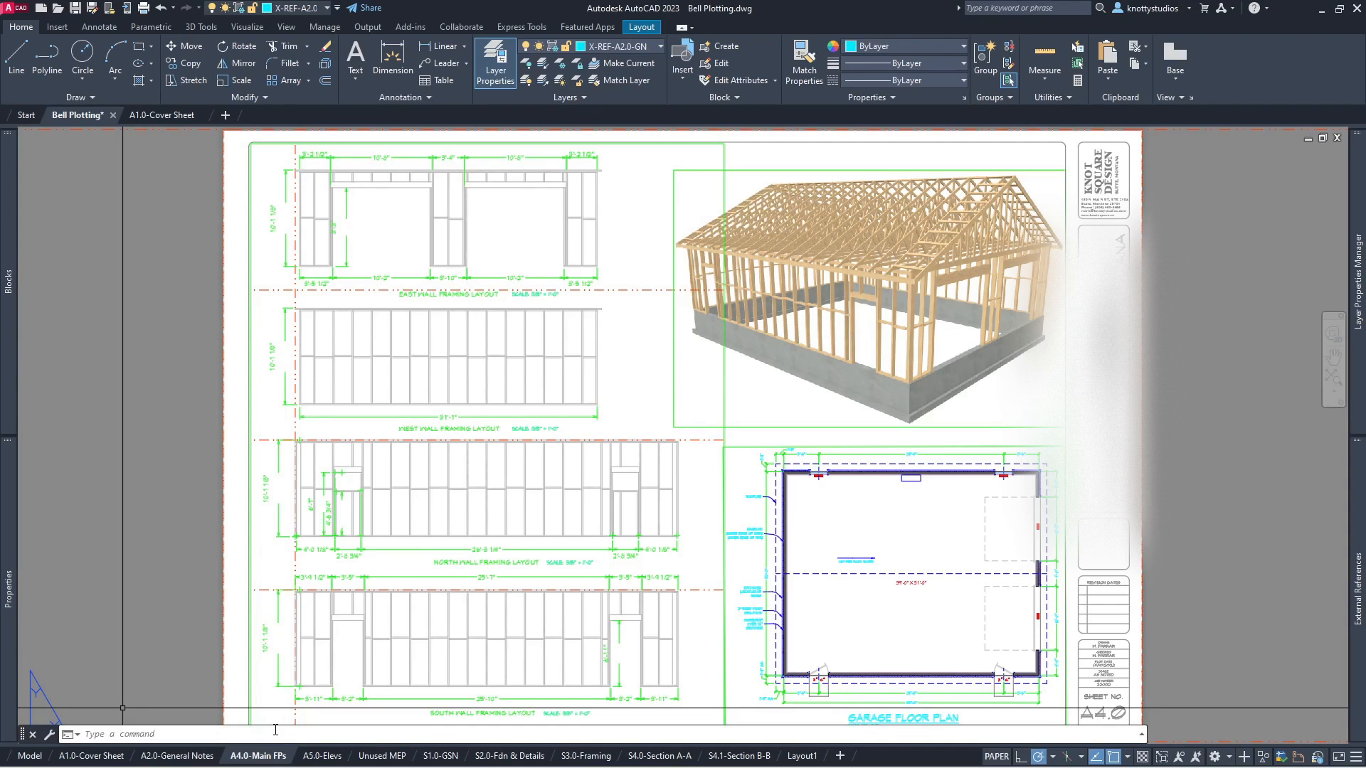
{"action": "right_click", "coordinate": [244, 759]}
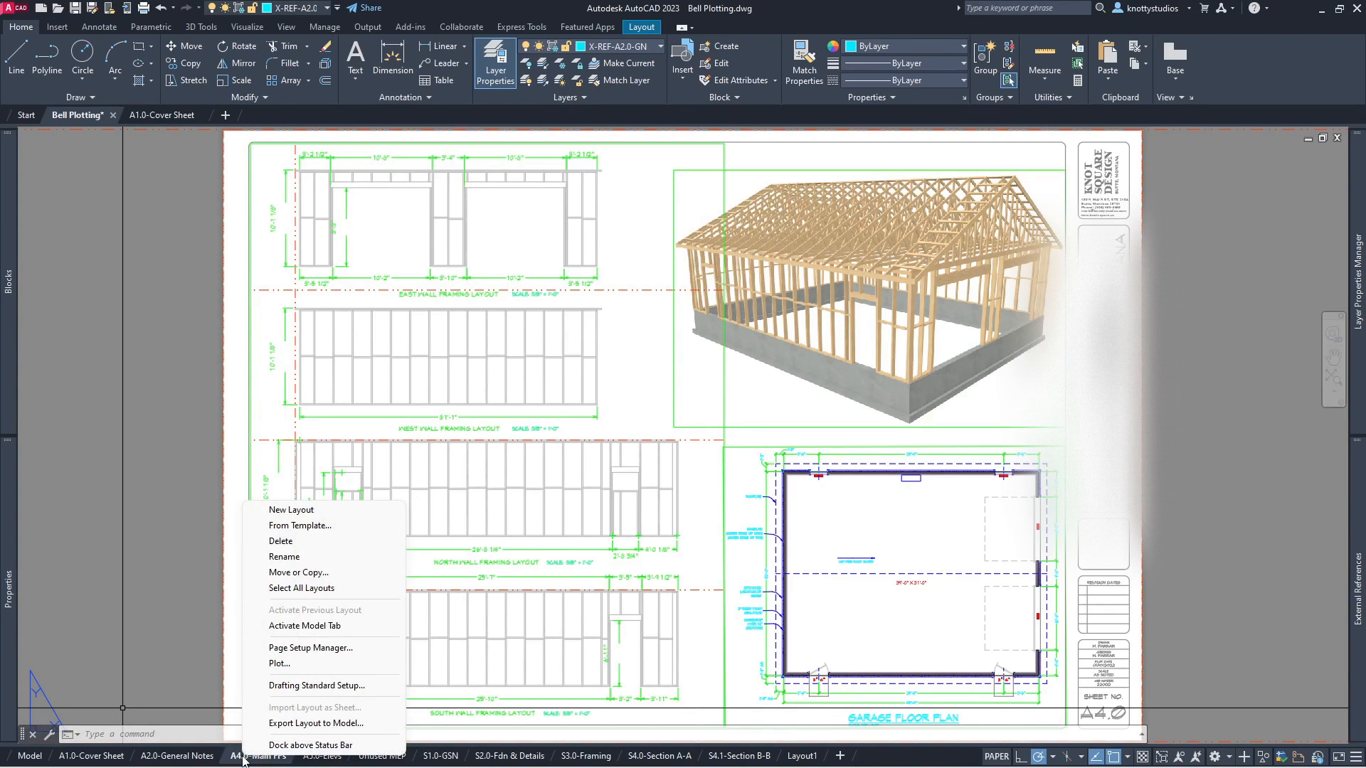
{"action": "left_click", "coordinate": [285, 557]}
{"action": "mouse_move", "coordinate": [241, 755]}
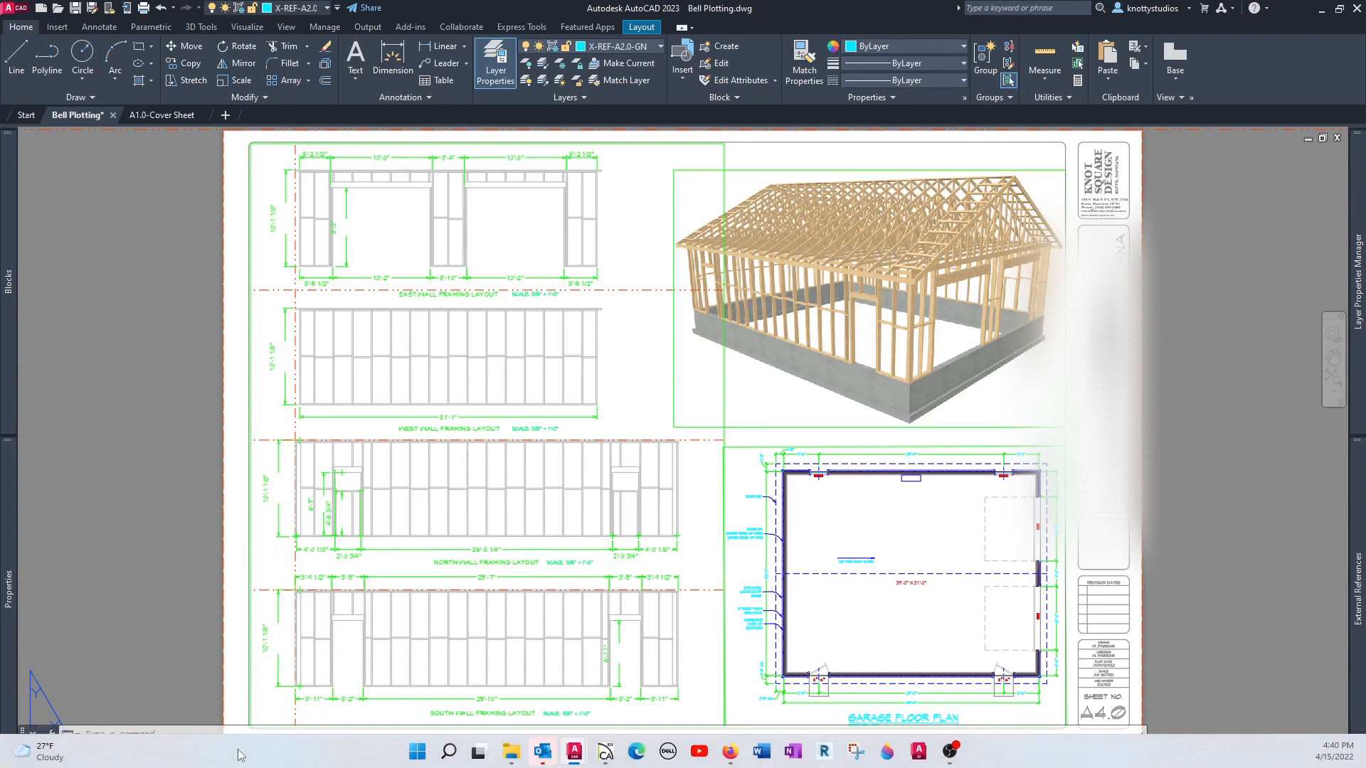
{"action": "left_click", "coordinate": [237, 757]}
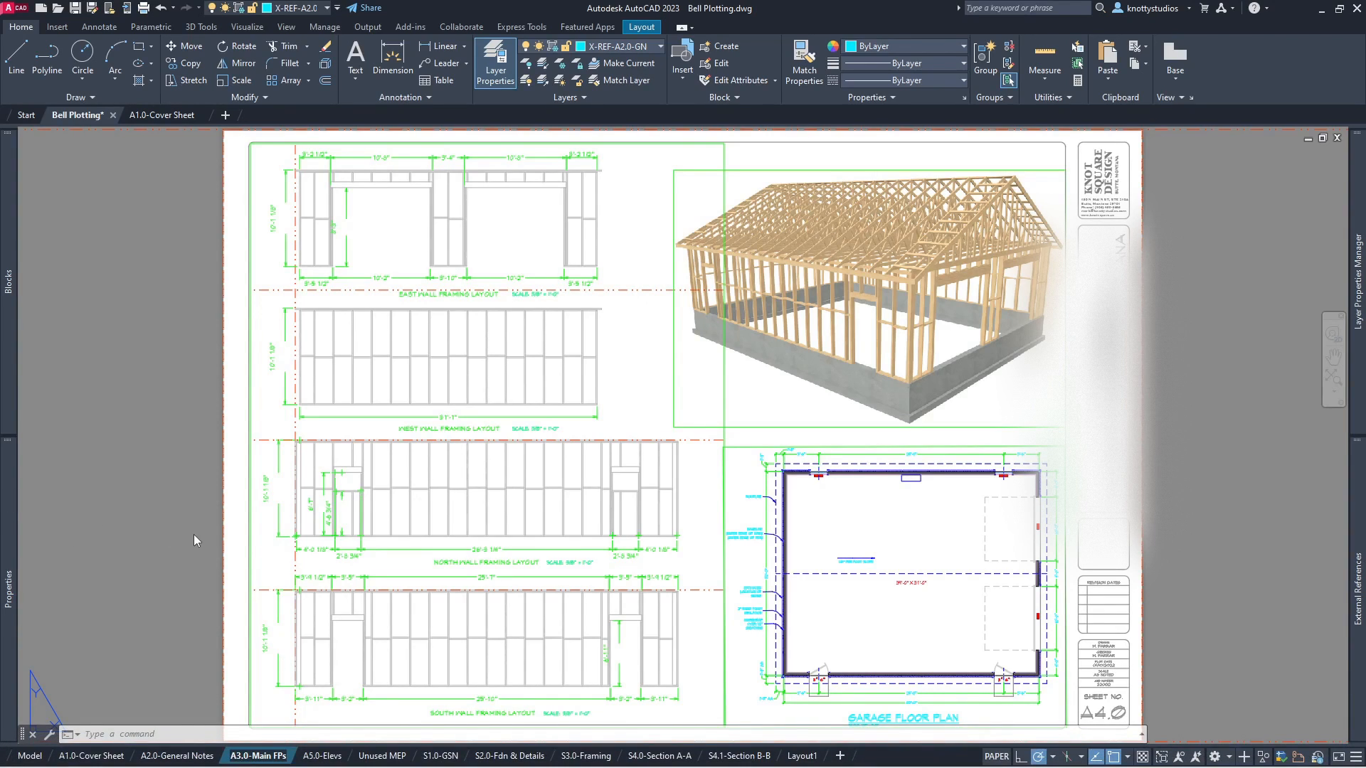
{"action": "left_click", "coordinate": [184, 561]}
{"action": "left_click", "coordinate": [216, 622]}
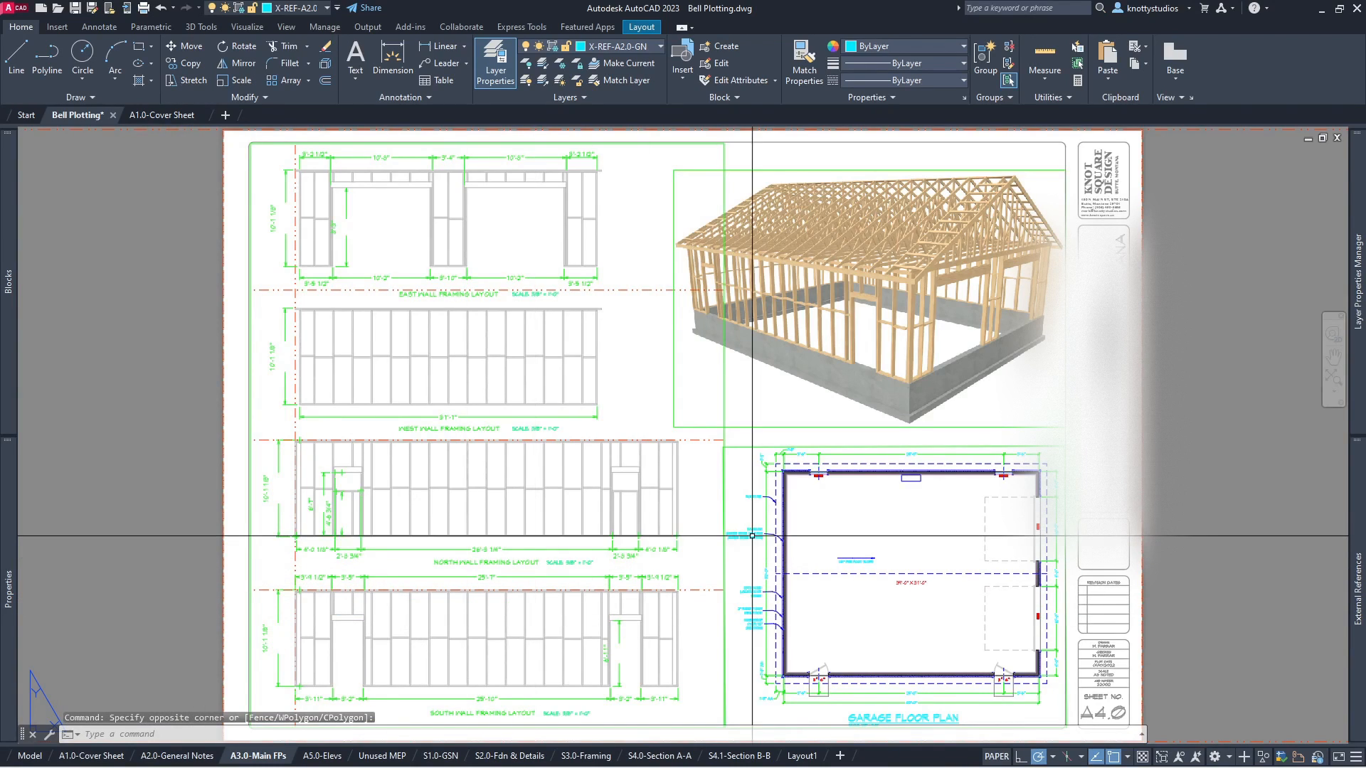
{"action": "left_click", "coordinate": [1254, 586]}
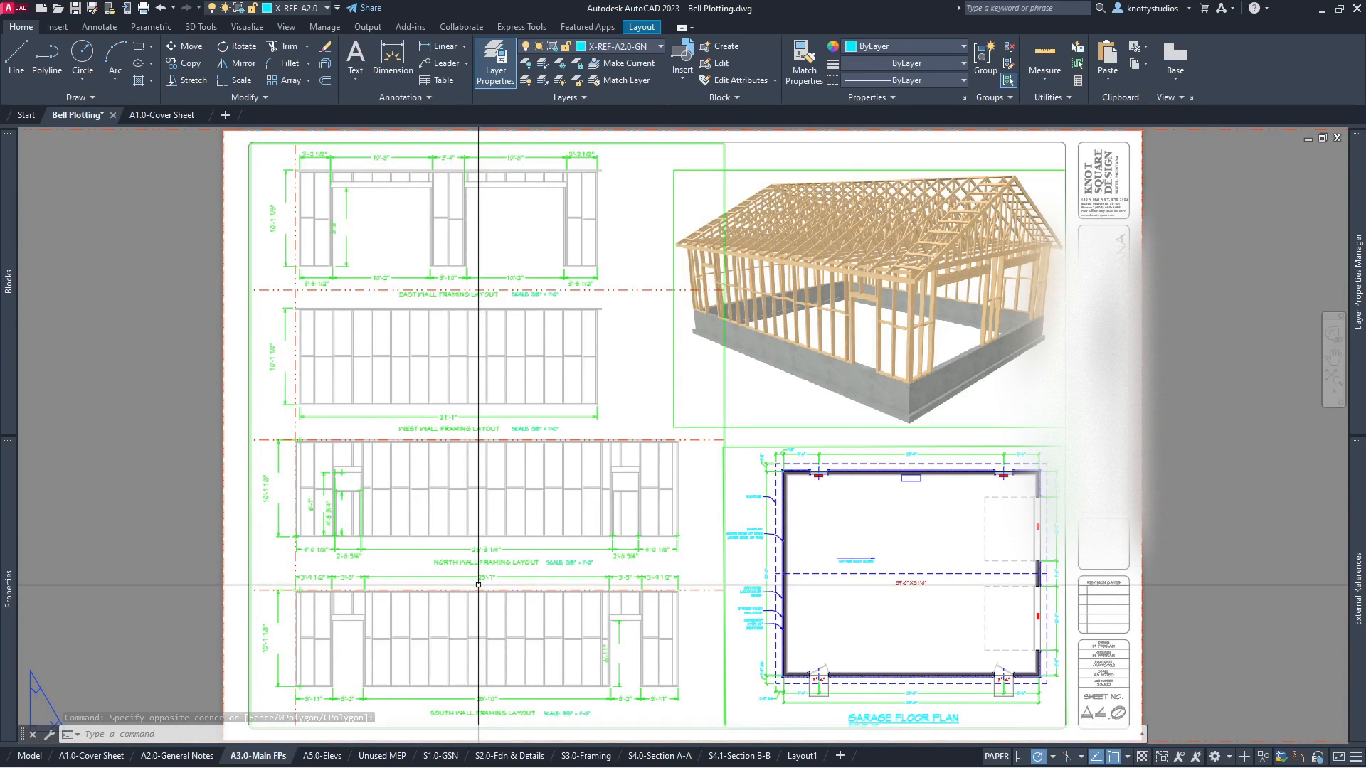
In Bell Plotting's model space, examine the external references list and the details of the site plan's nested Bell Site (Google) image.
{"action": "left_click", "coordinate": [33, 757]}
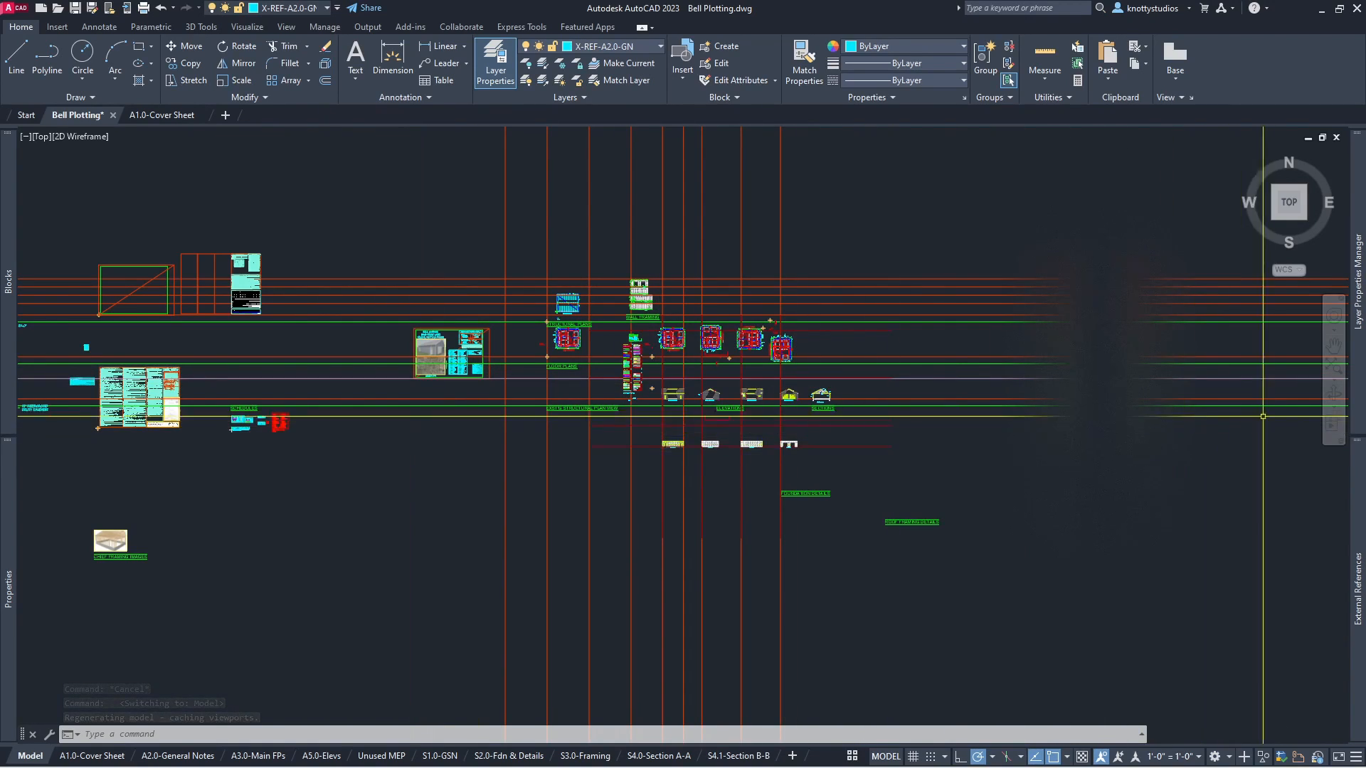
{"action": "mouse_move", "coordinate": [1363, 380]}
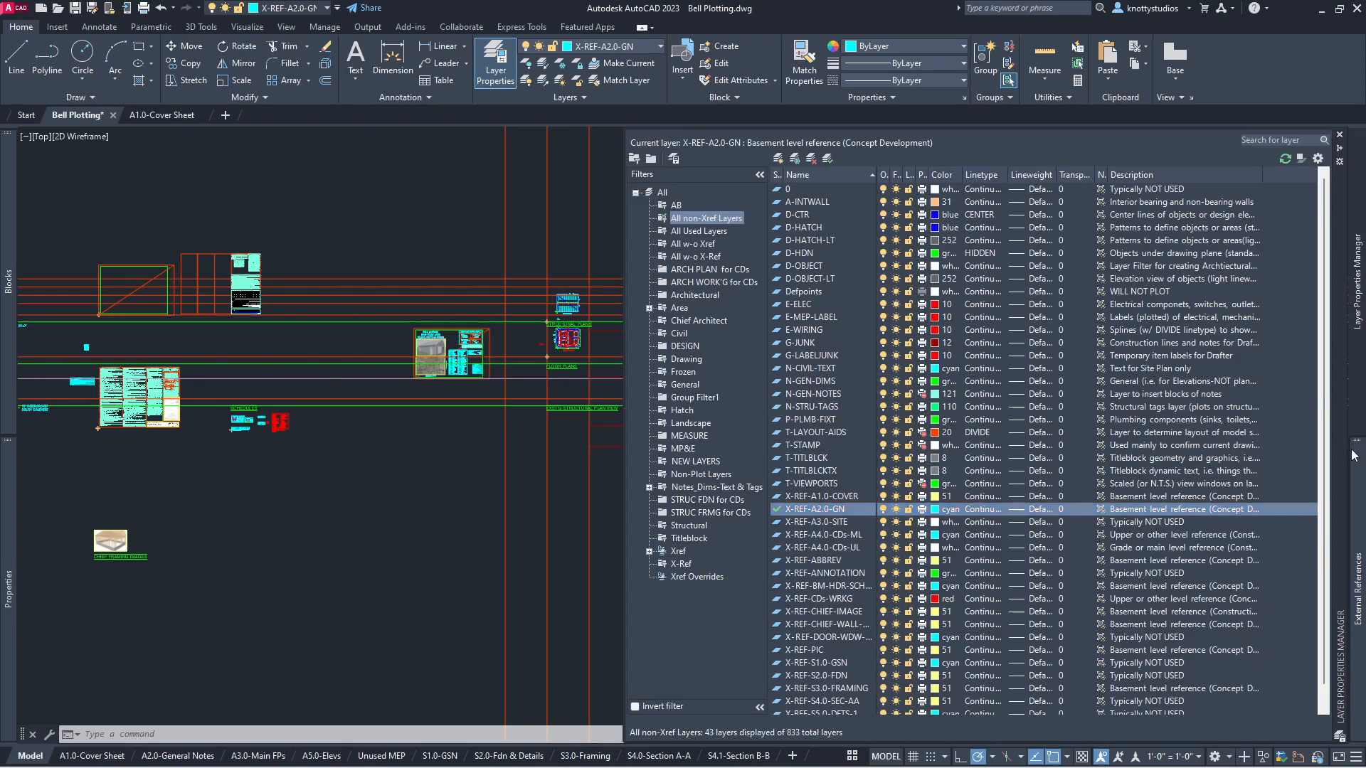
{"action": "mouse_move", "coordinate": [1358, 467]}
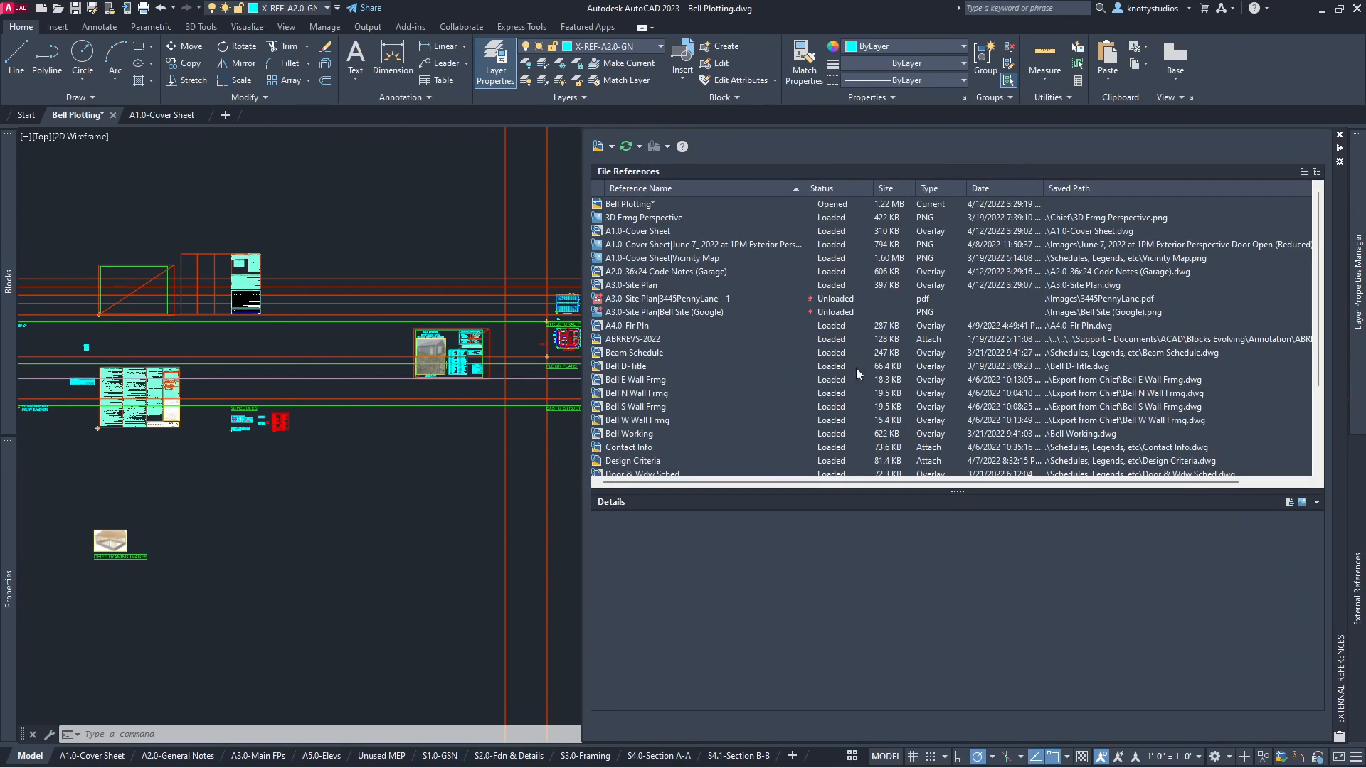
{"action": "mouse_move", "coordinate": [640, 304]}
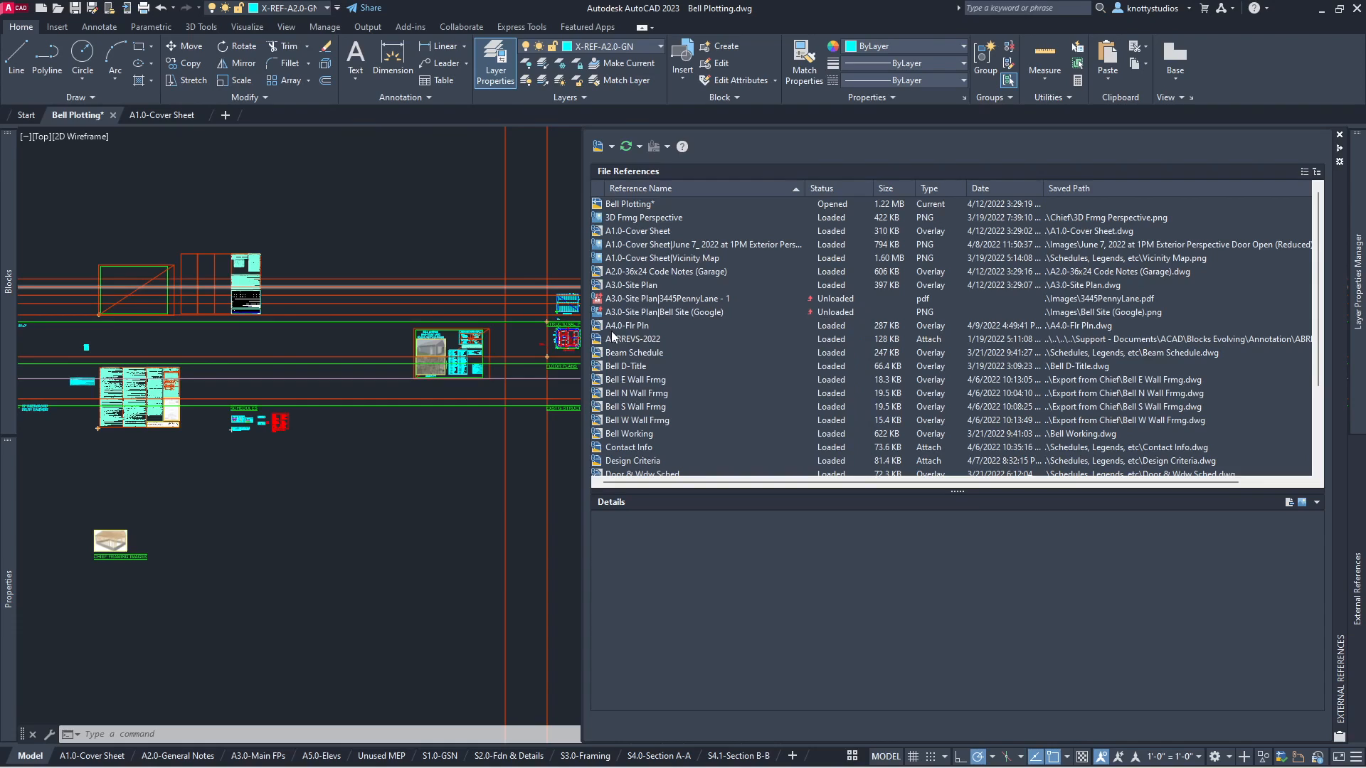
{"action": "left_click", "coordinate": [626, 312]}
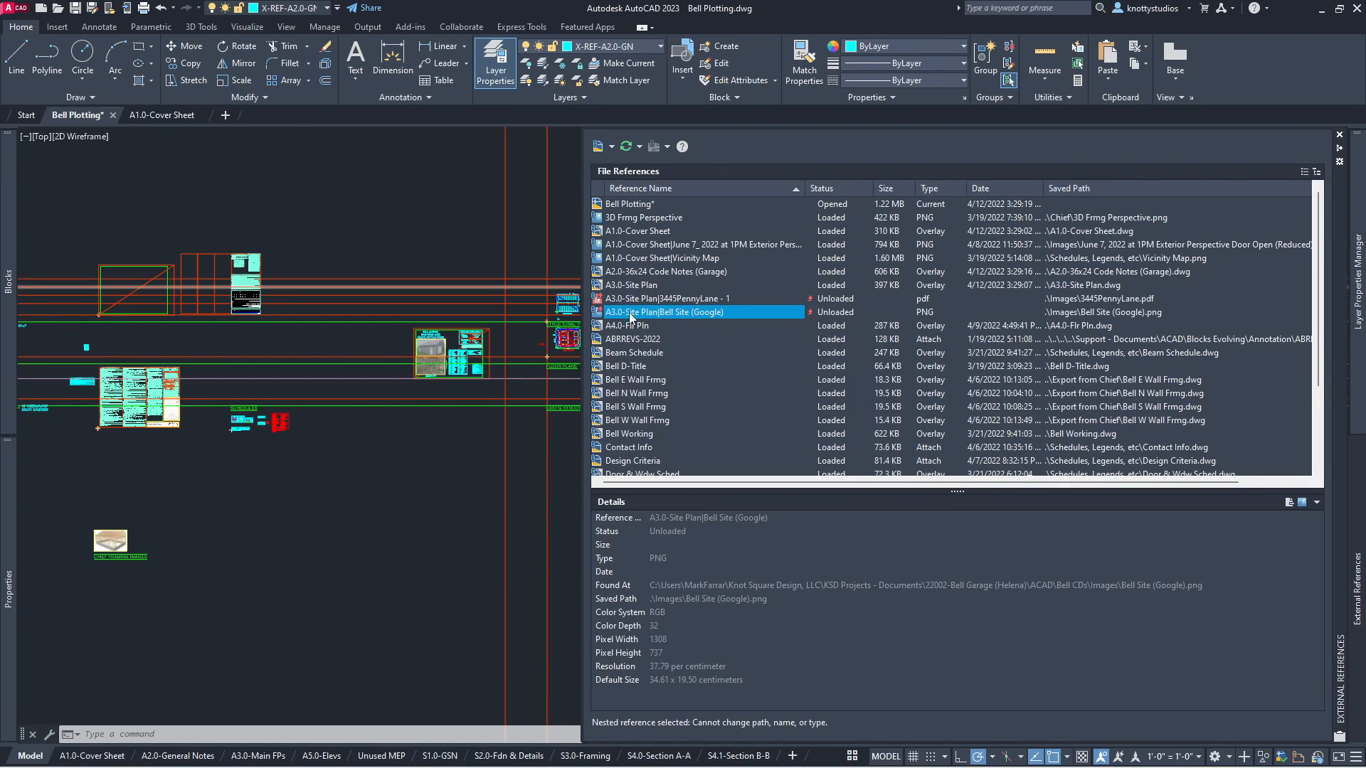
{"action": "mouse_move", "coordinate": [631, 319]}
{"action": "mouse_move", "coordinate": [836, 315]}
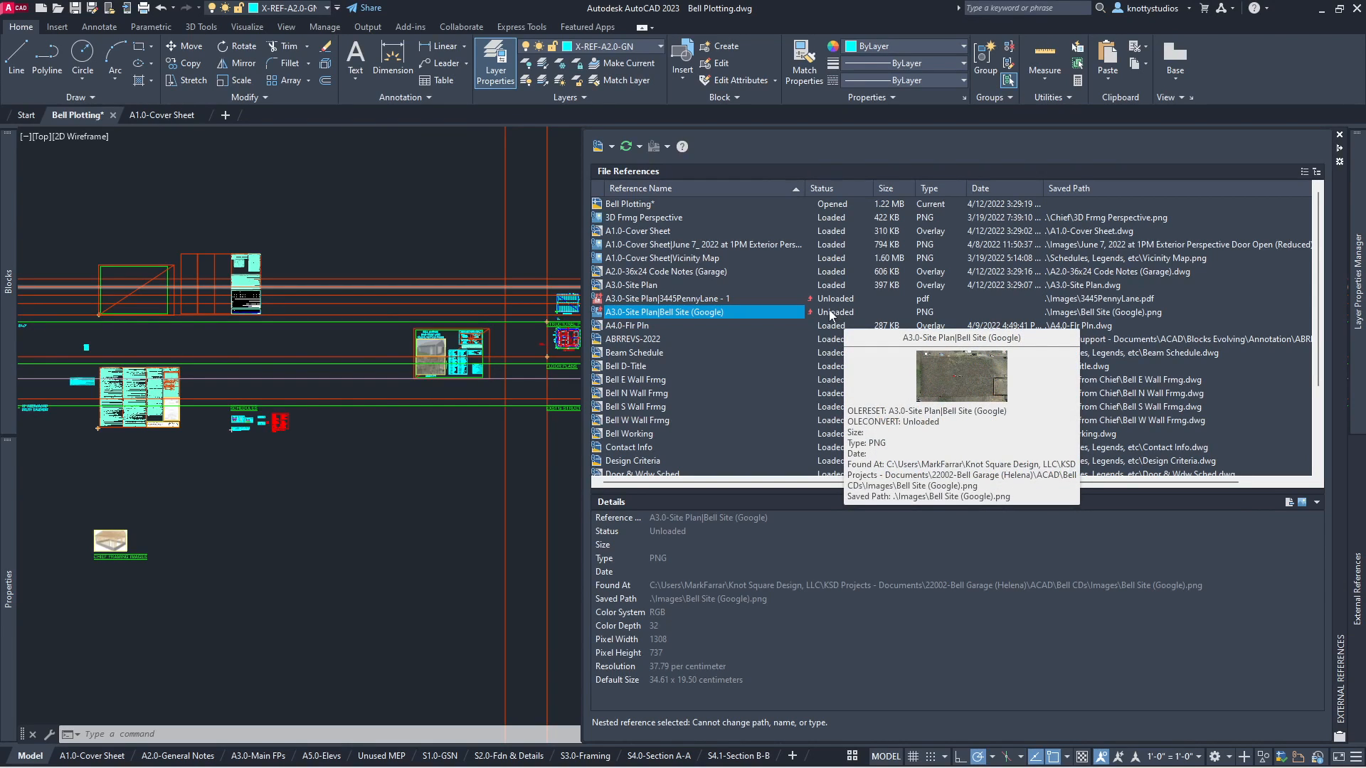
{"action": "mouse_move", "coordinate": [758, 305]}
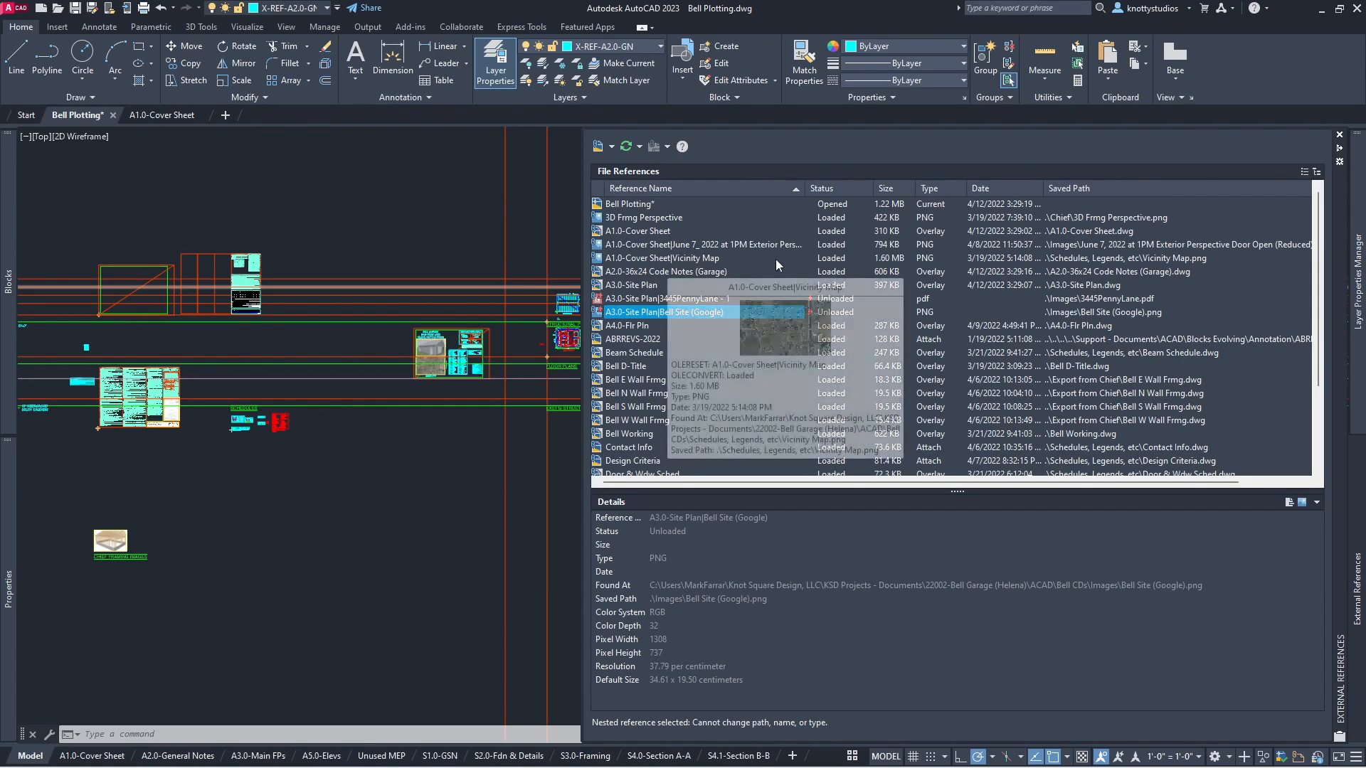
Compare the reference options available for the nested Vicinity Map image and the directly attached Bell E Wall Frmg drawing, leaving both unchanged.
{"action": "right_click", "coordinate": [701, 259]}
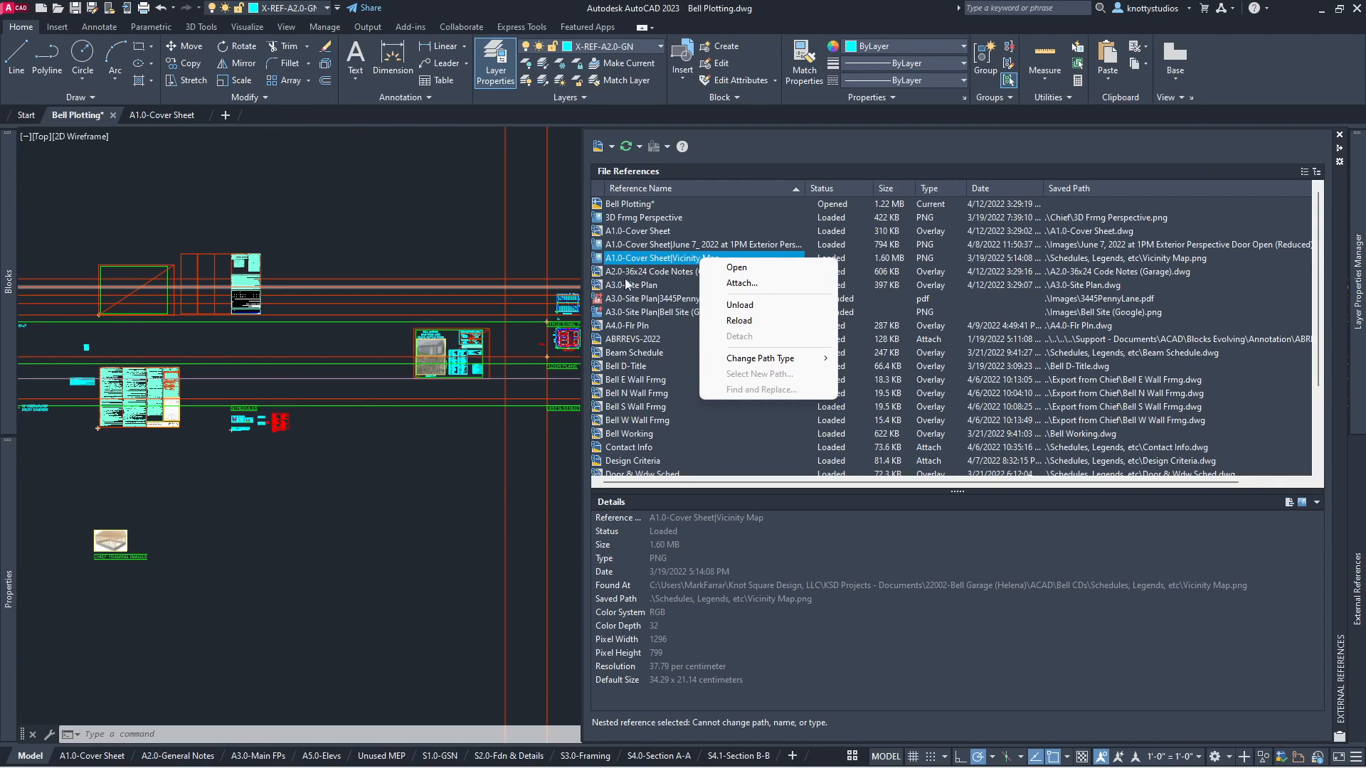
{"action": "left_click", "coordinate": [615, 382]}
{"action": "right_click", "coordinate": [617, 380]}
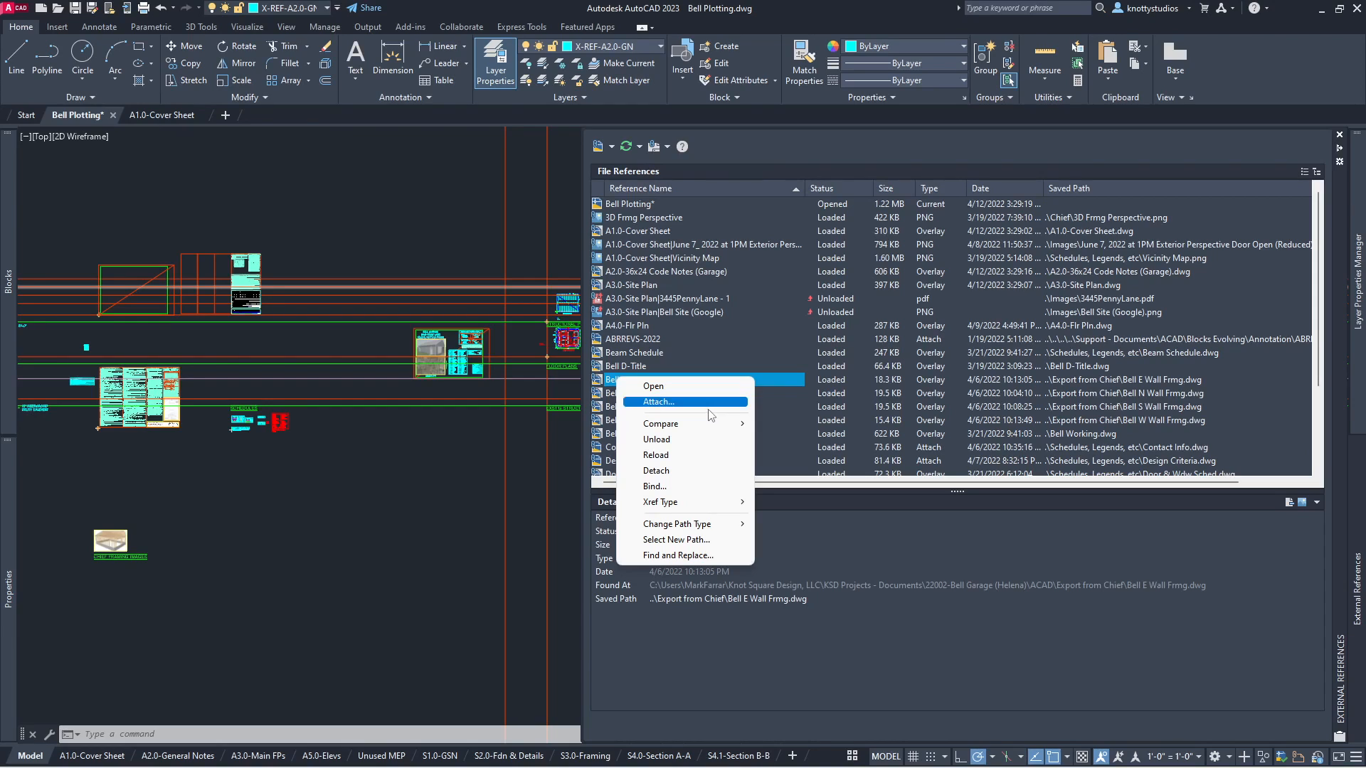
{"action": "left_click", "coordinate": [533, 488]}
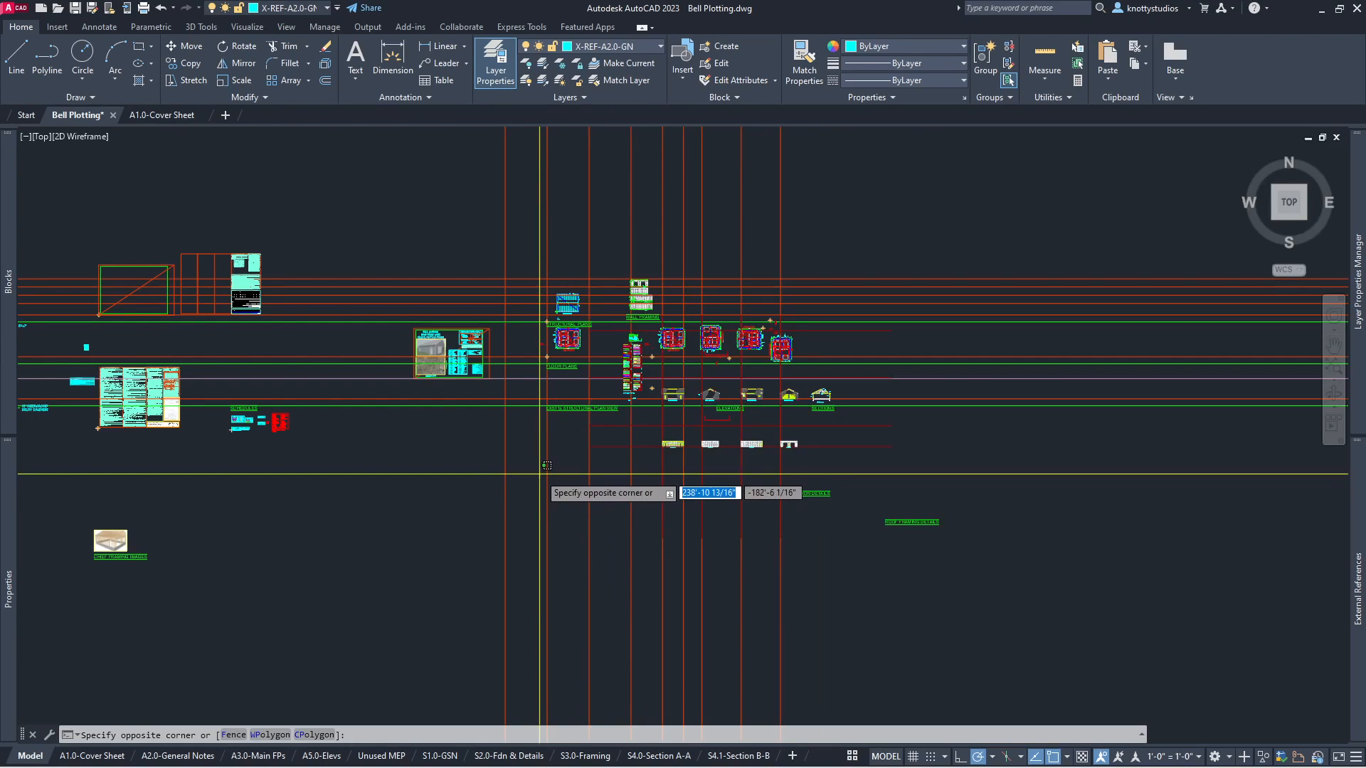
{"action": "key", "text": "Escape"}
{"action": "key", "text": "Escape"}
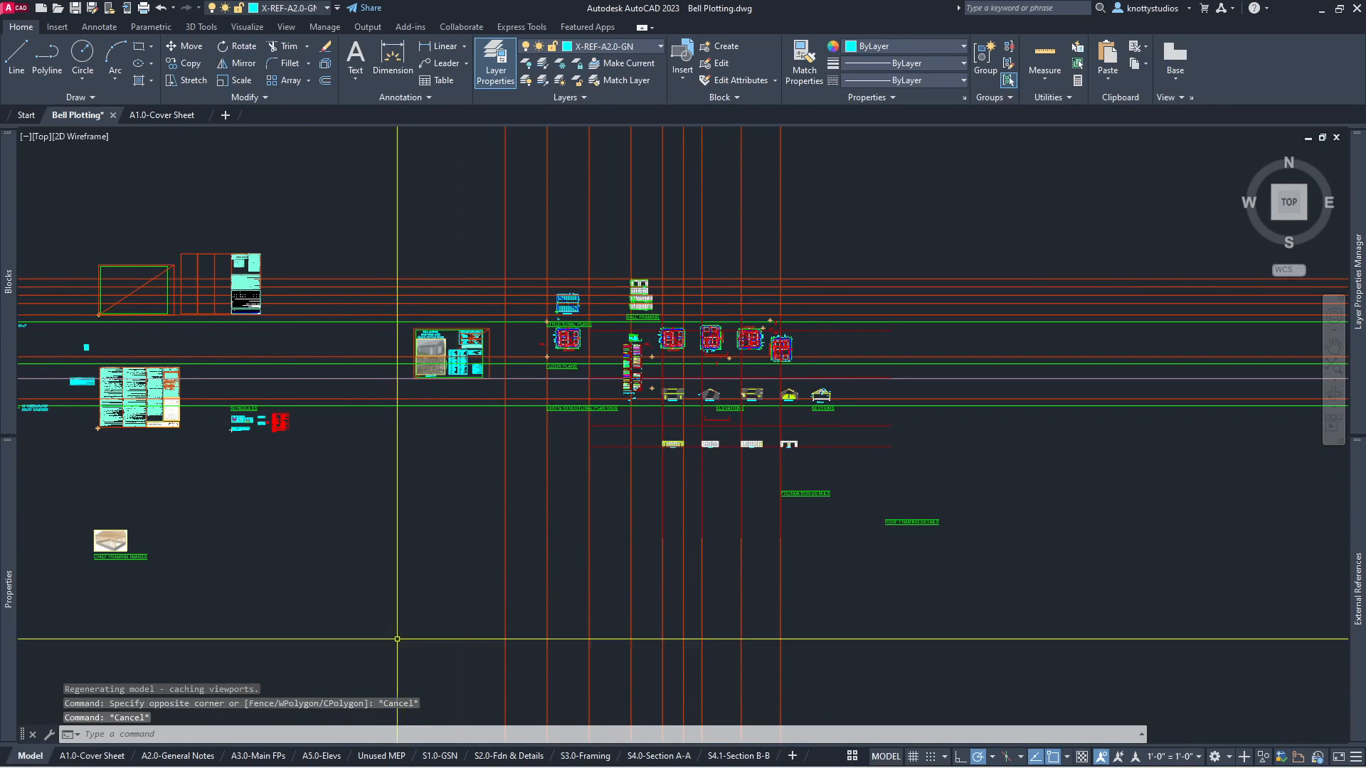
Inspect the single-sheet plot settings and available plot style tables for the A3.0-Main FPs layout without plotting.
{"action": "left_click", "coordinate": [254, 756]}
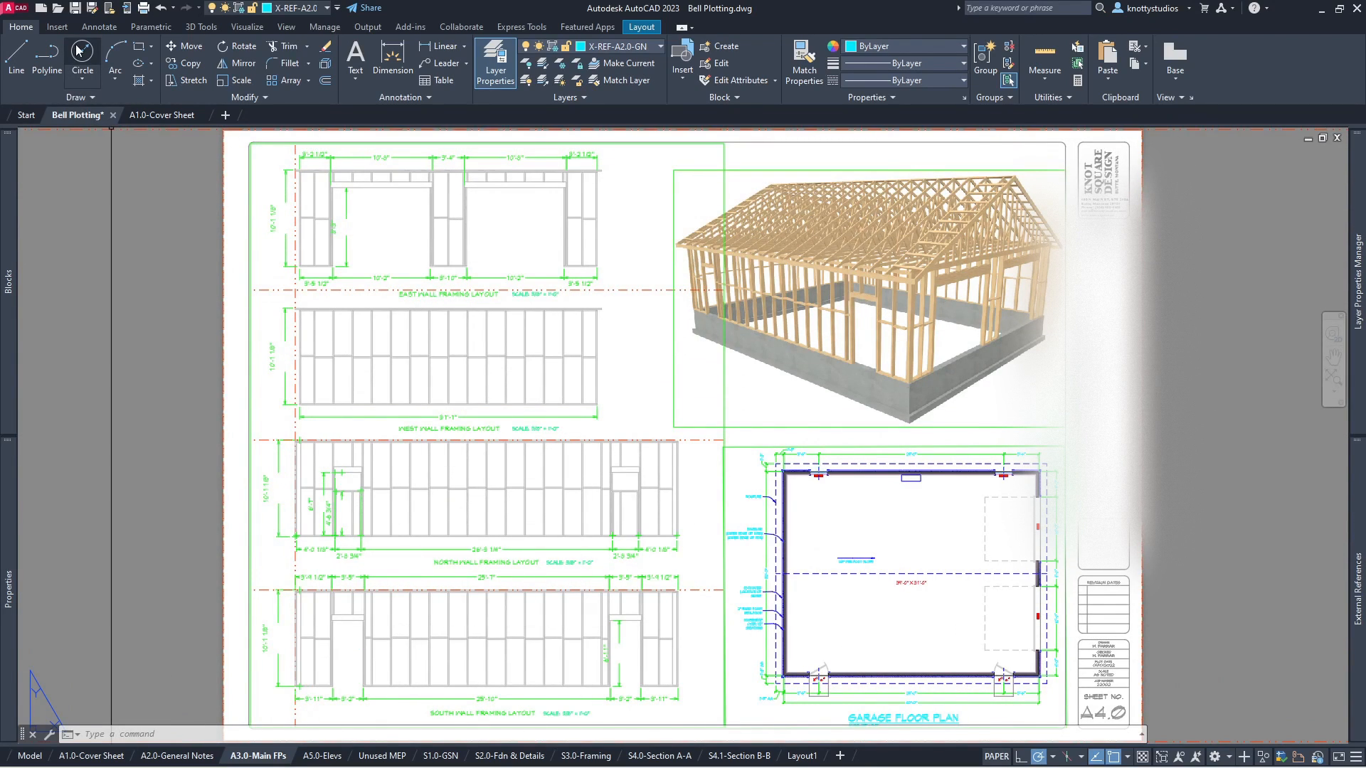
{"action": "left_click", "coordinate": [144, 9]}
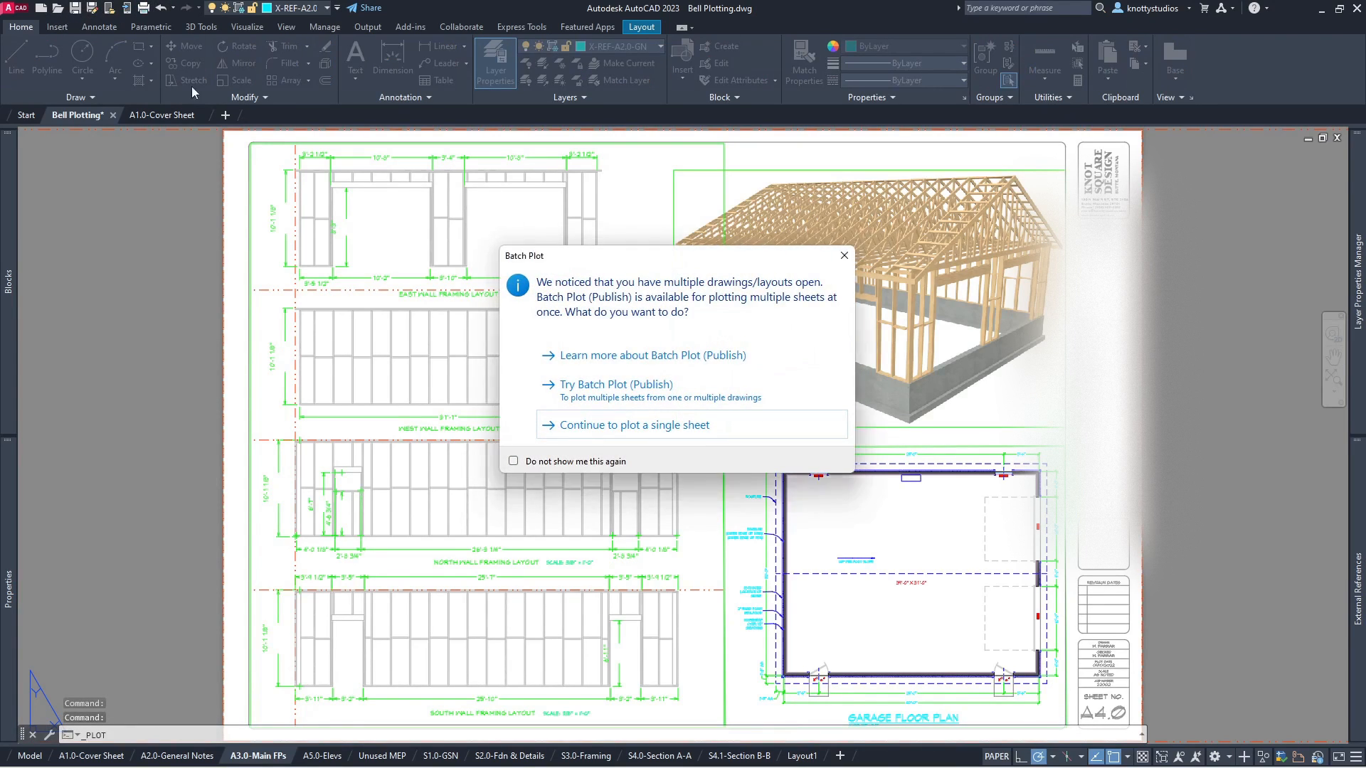
{"action": "left_click", "coordinate": [658, 432]}
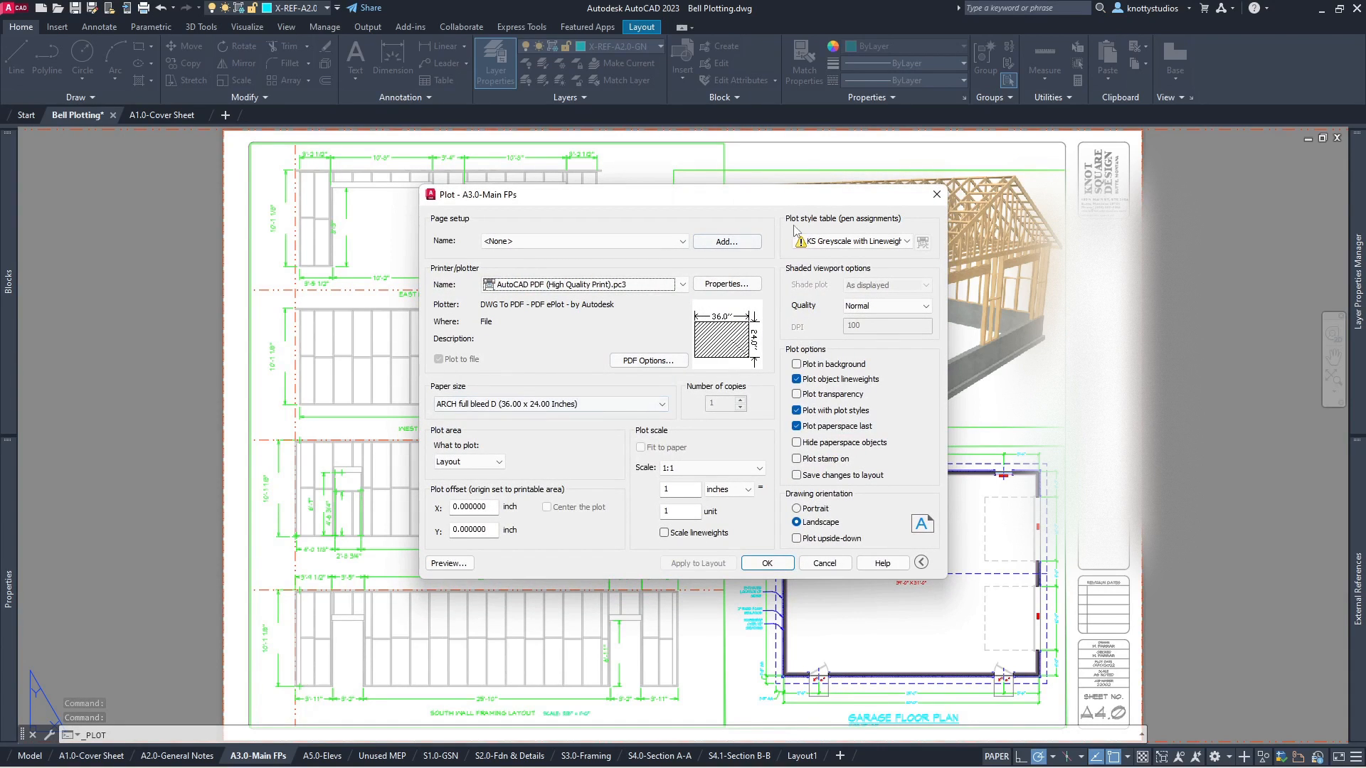
{"action": "left_click", "coordinate": [872, 242]}
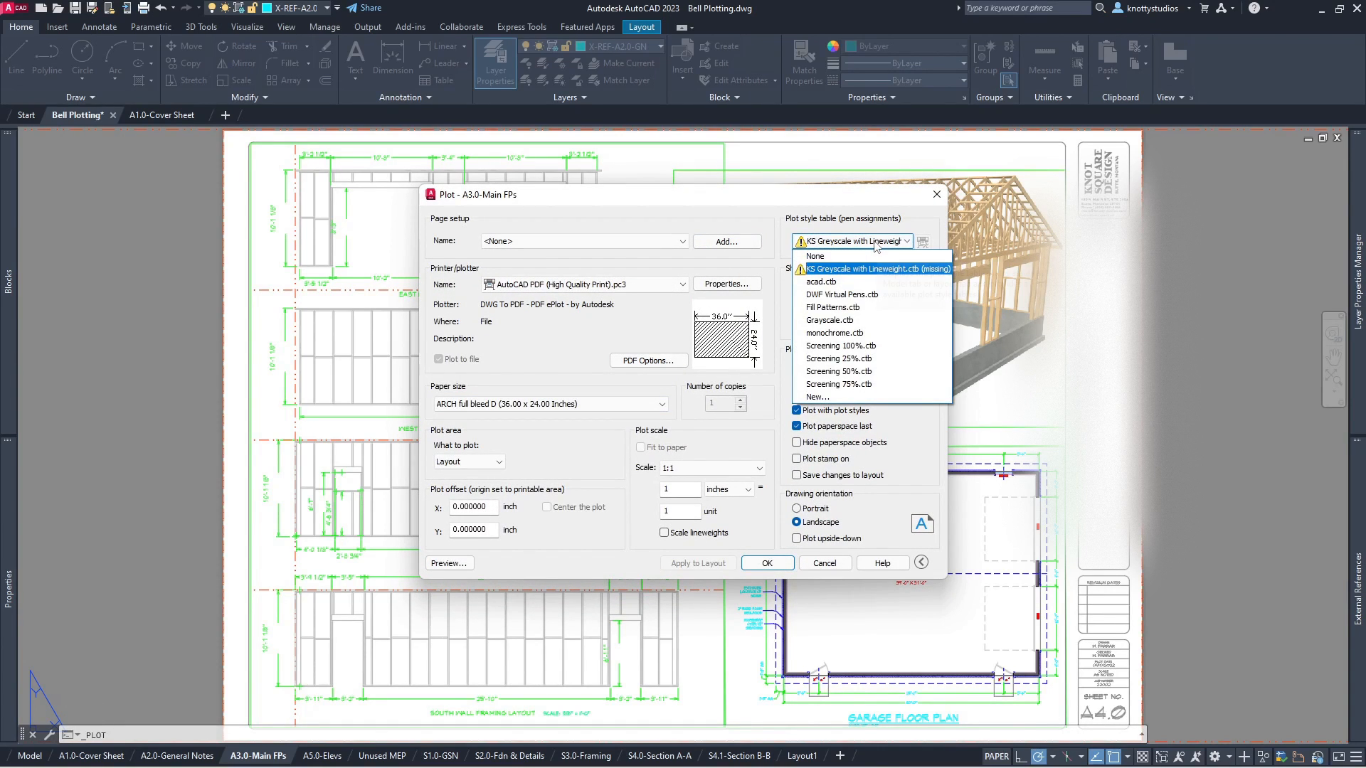
{"action": "left_click", "coordinate": [875, 243]}
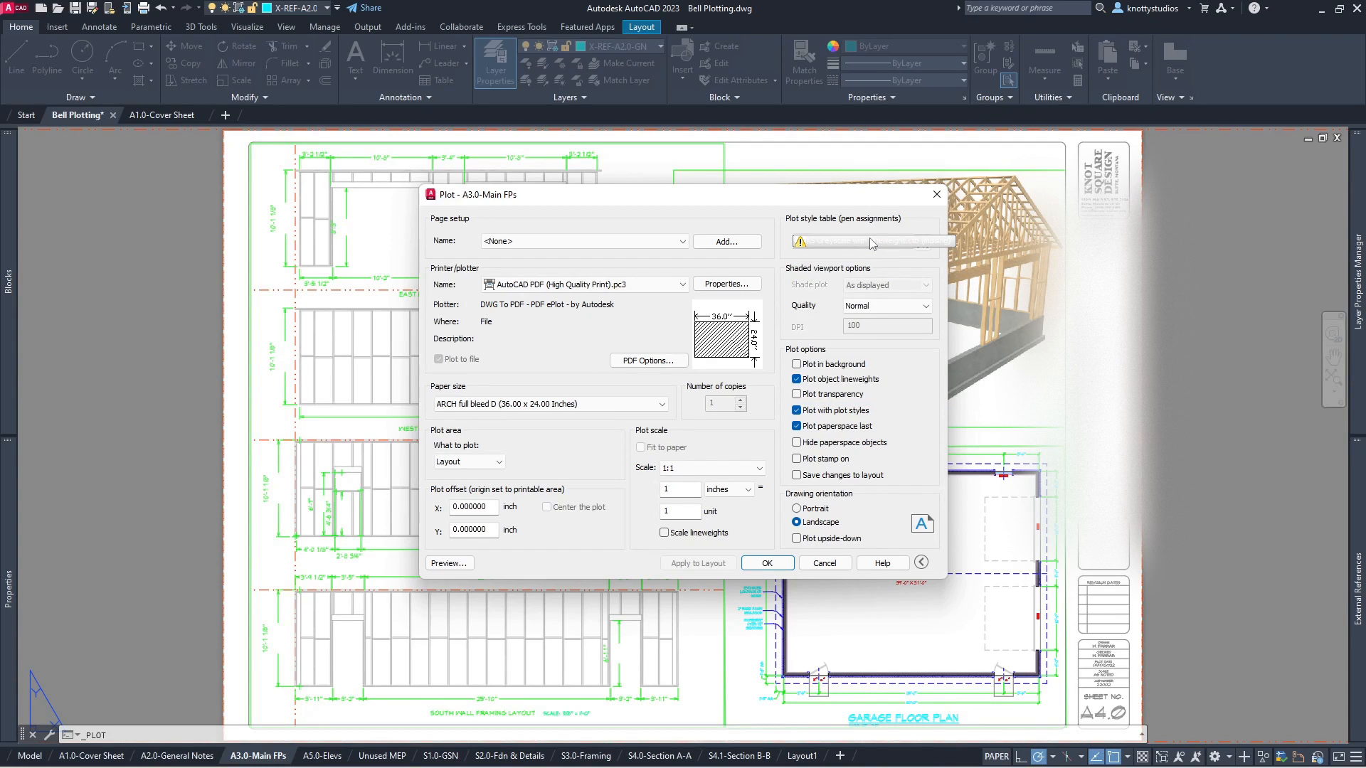
{"action": "left_click", "coordinate": [825, 563]}
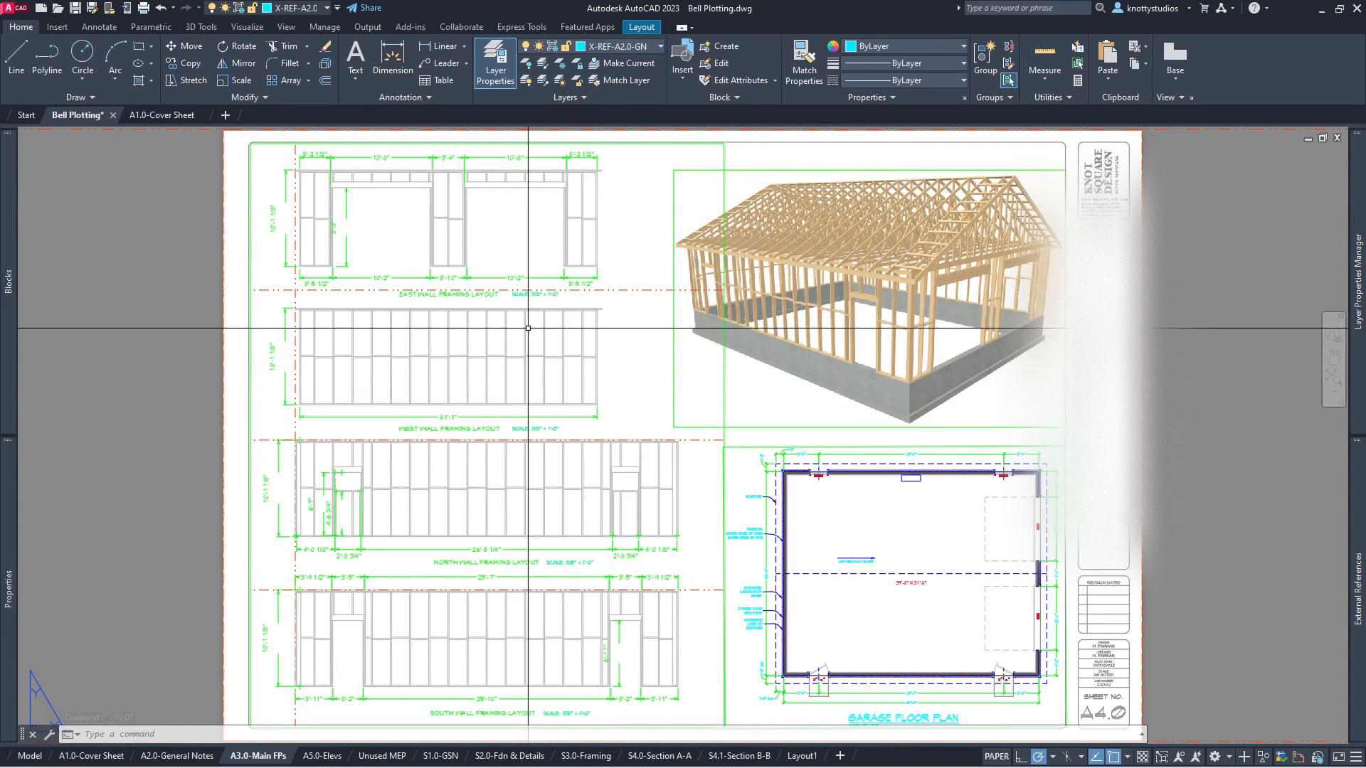
Compare the A1.0-Cover Sheet drawing with Bell Plotting's A3.0-Main FPs layout, model space and row of sheet layouts.
{"action": "left_click", "coordinate": [153, 118]}
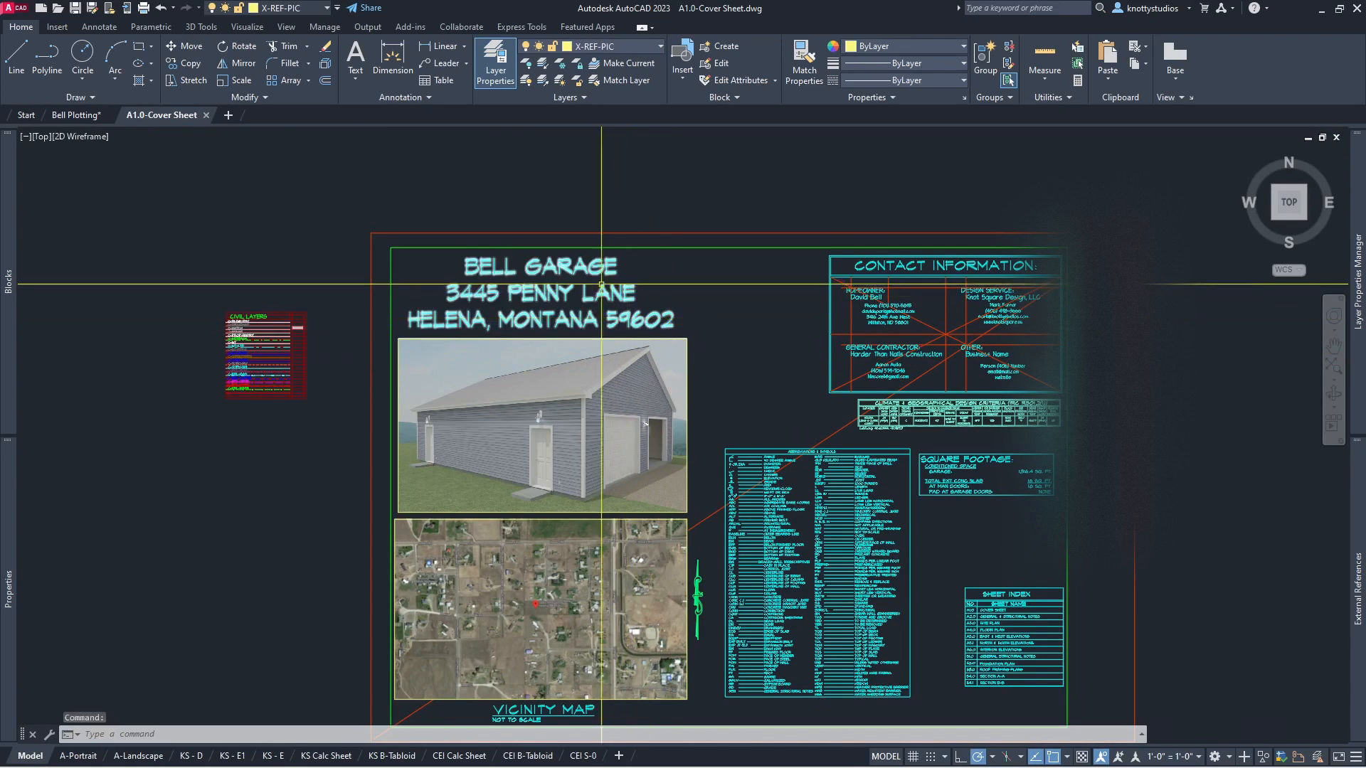
{"action": "left_click", "coordinate": [75, 115]}
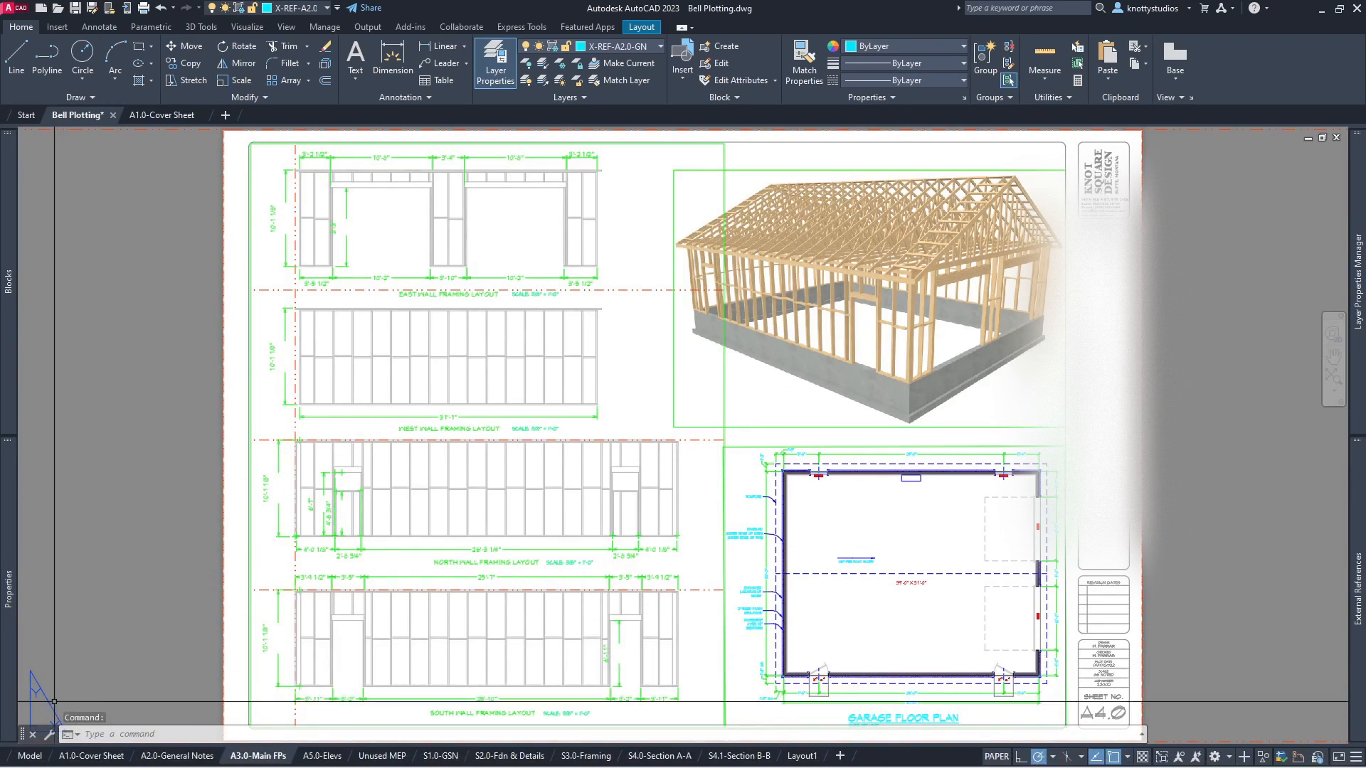
{"action": "left_click", "coordinate": [30, 756]}
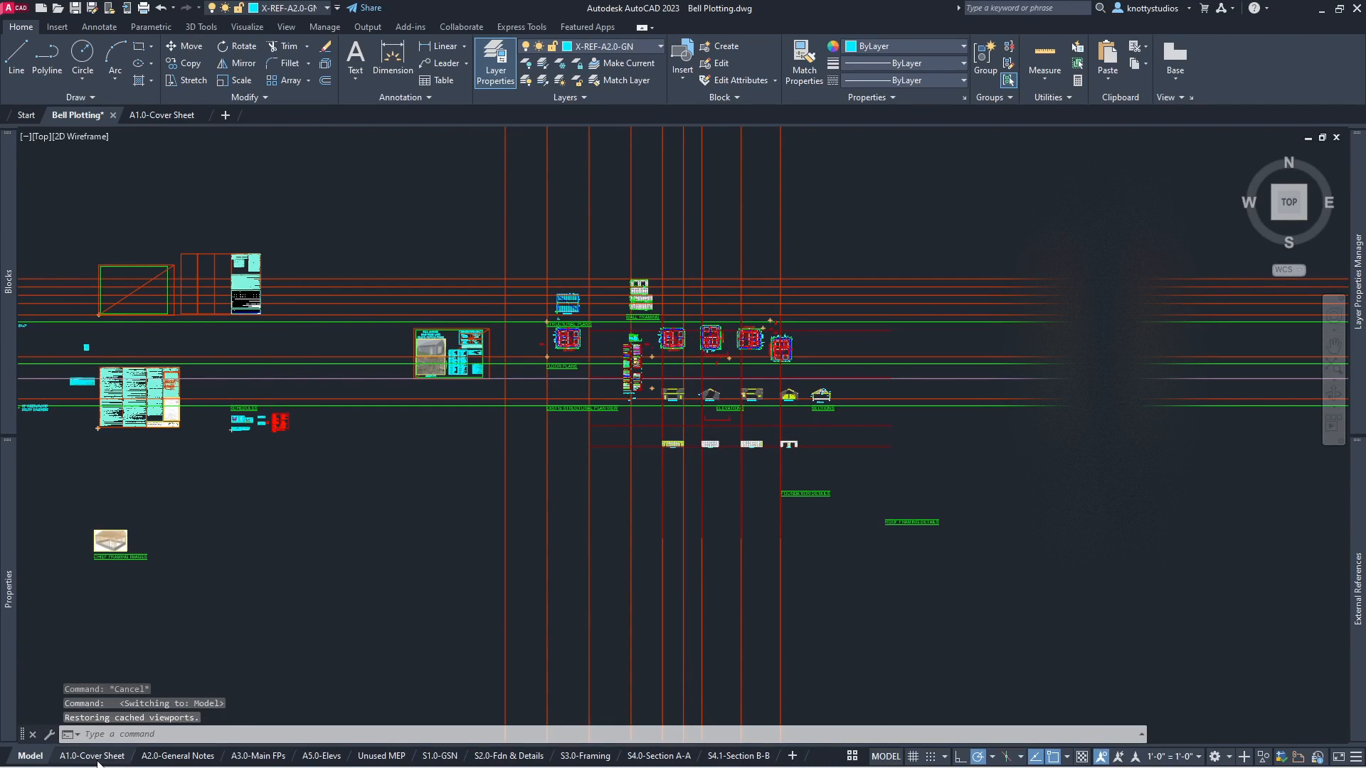
{"action": "mouse_move", "coordinate": [98, 763]}
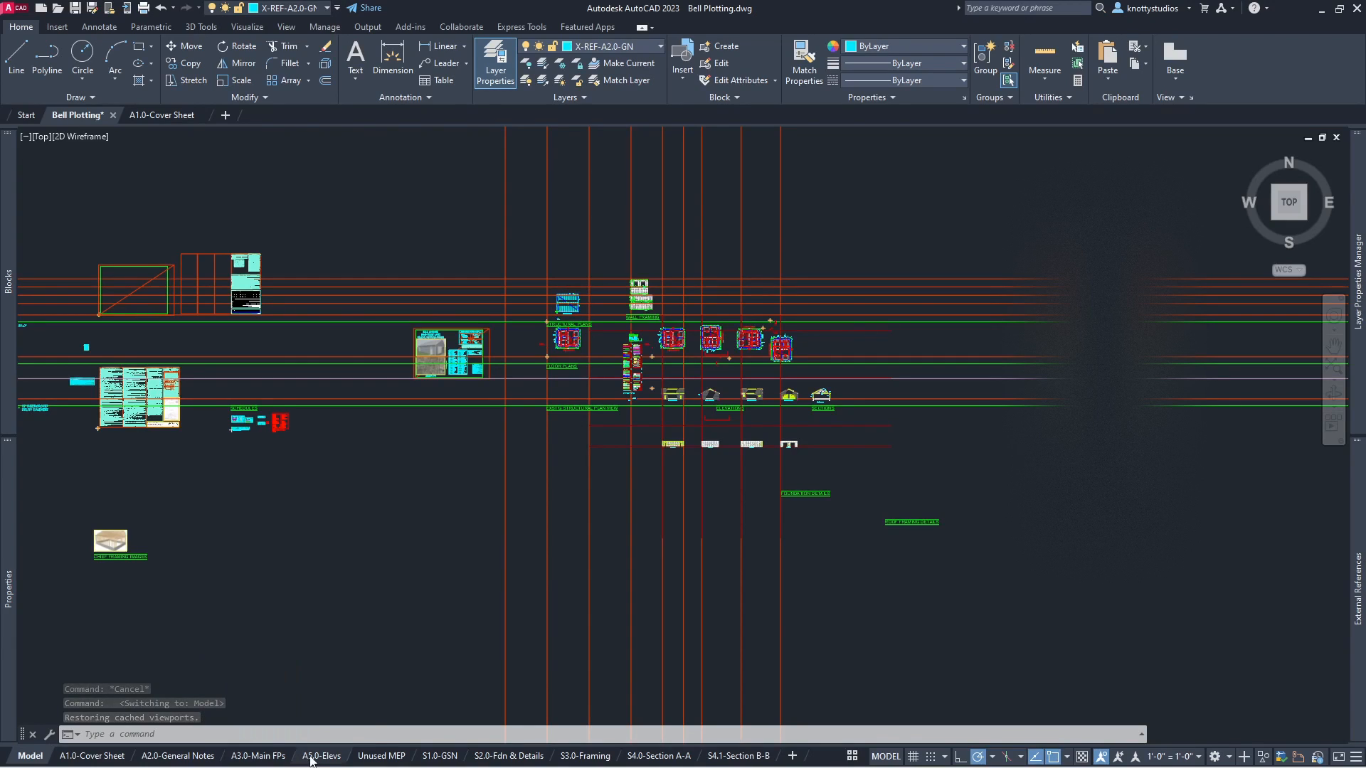
{"action": "mouse_move", "coordinate": [313, 761]}
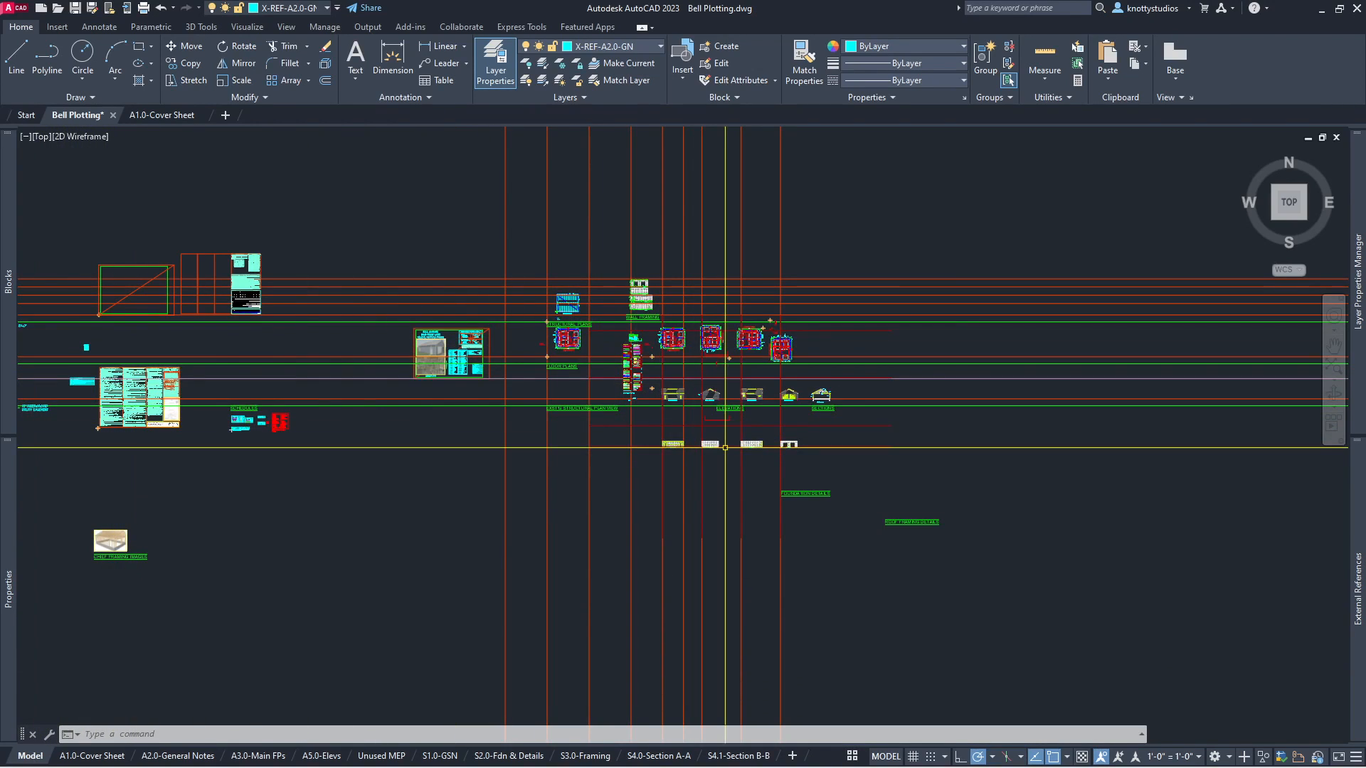
Tighten the site plan reference's clipping boundary by pulling its right edge slightly inward and its left edge inward about 83 ft.
{"action": "scroll", "coordinate": [725, 447], "scroll_direction": "down", "scroll_amount": 5}
{"action": "scroll", "coordinate": [504, 420], "scroll_direction": "up", "scroll_amount": 7}
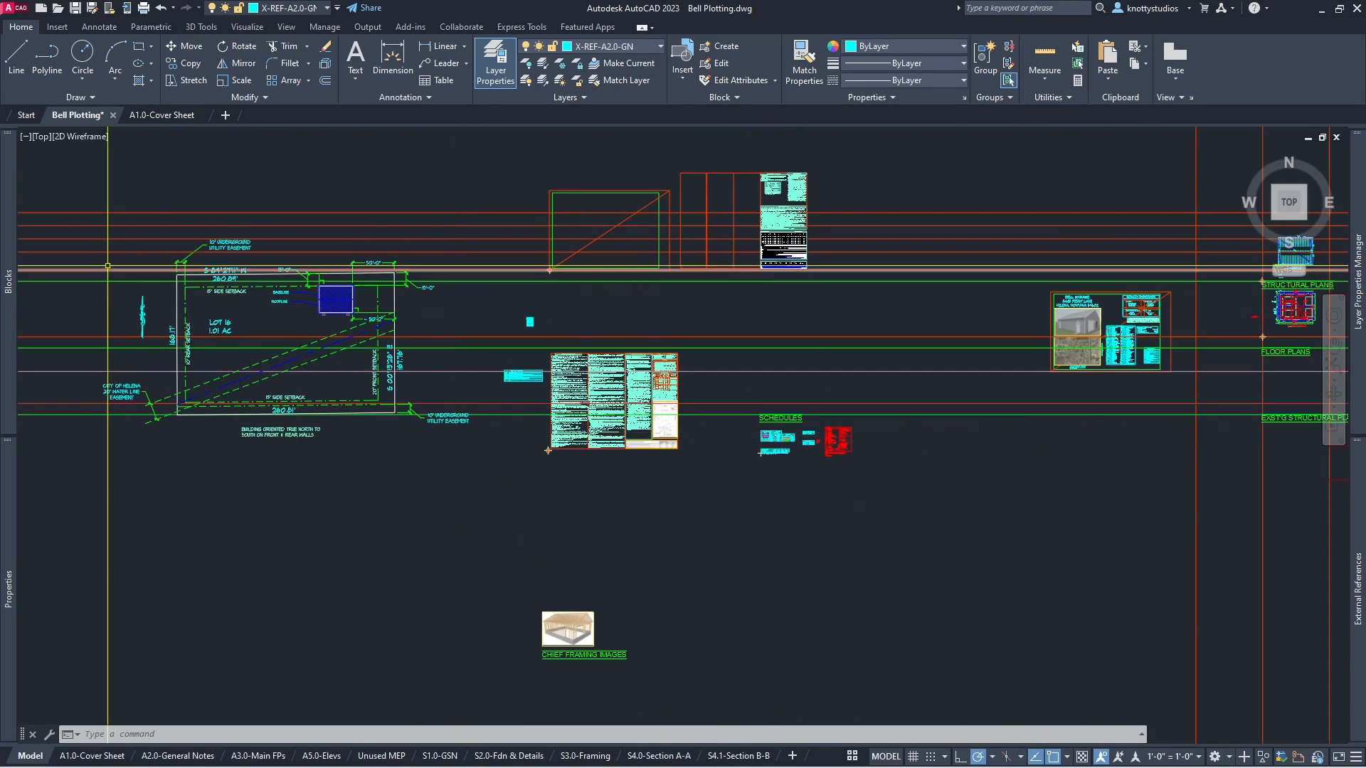
{"action": "left_click", "coordinate": [321, 339]}
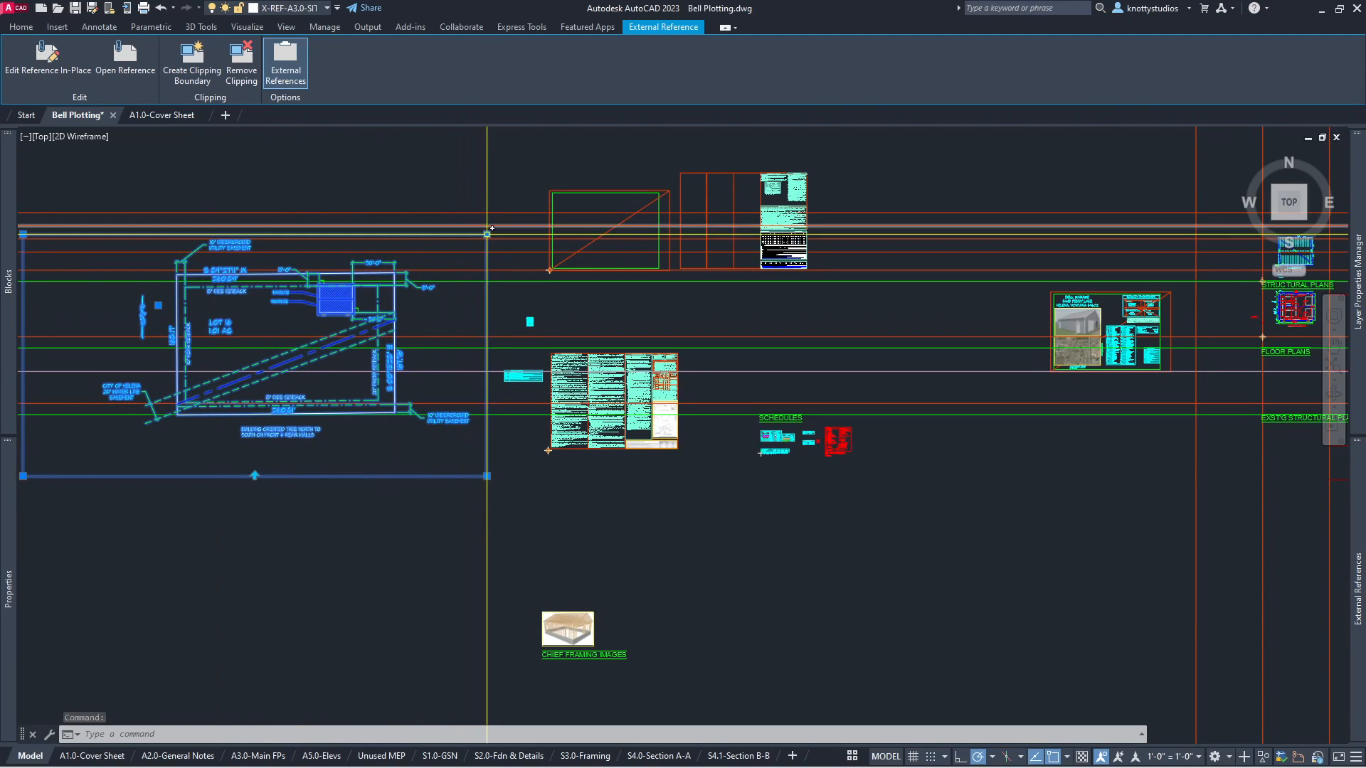
{"action": "left_click", "coordinate": [486, 234]}
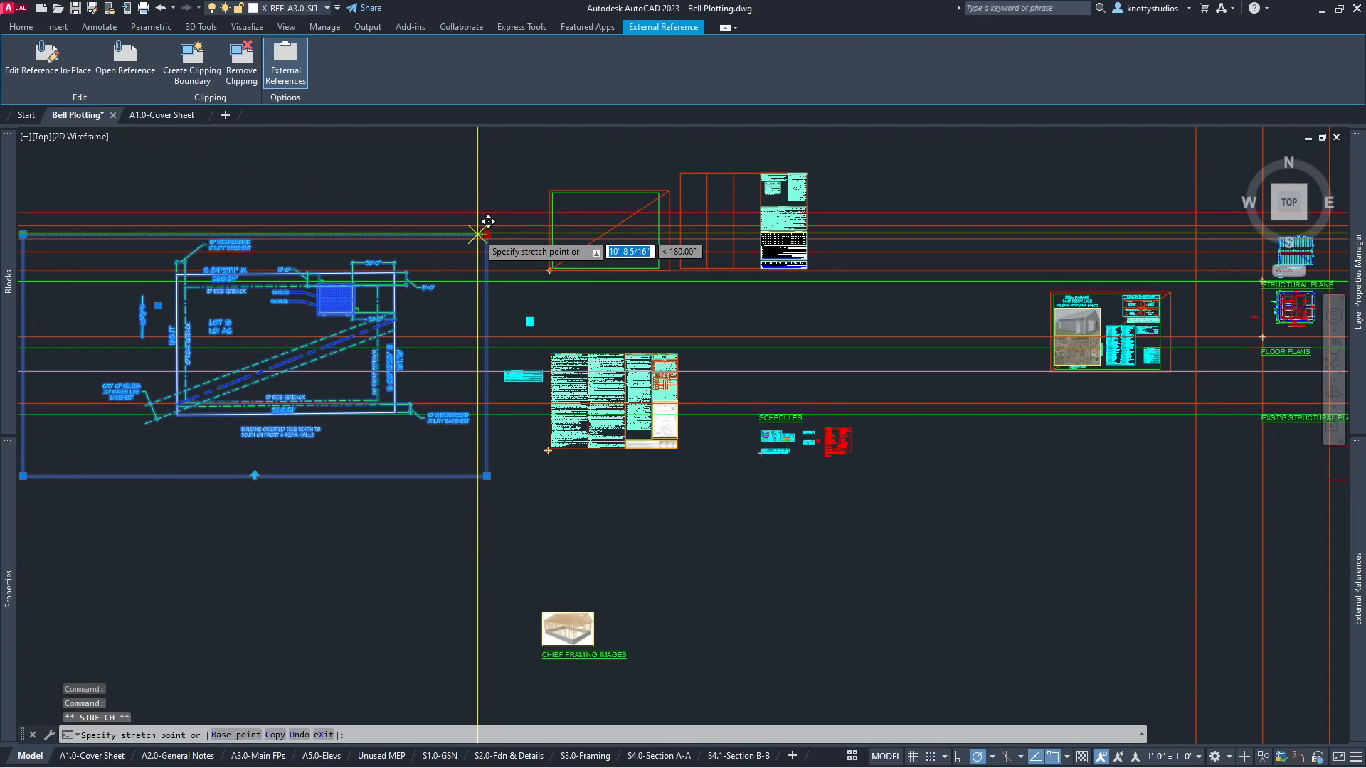
{"action": "scroll", "coordinate": [477, 235], "scroll_direction": "up", "scroll_amount": 2}
{"action": "left_click", "coordinate": [474, 235]}
{"action": "scroll", "coordinate": [484, 226], "scroll_direction": "down", "scroll_amount": 3}
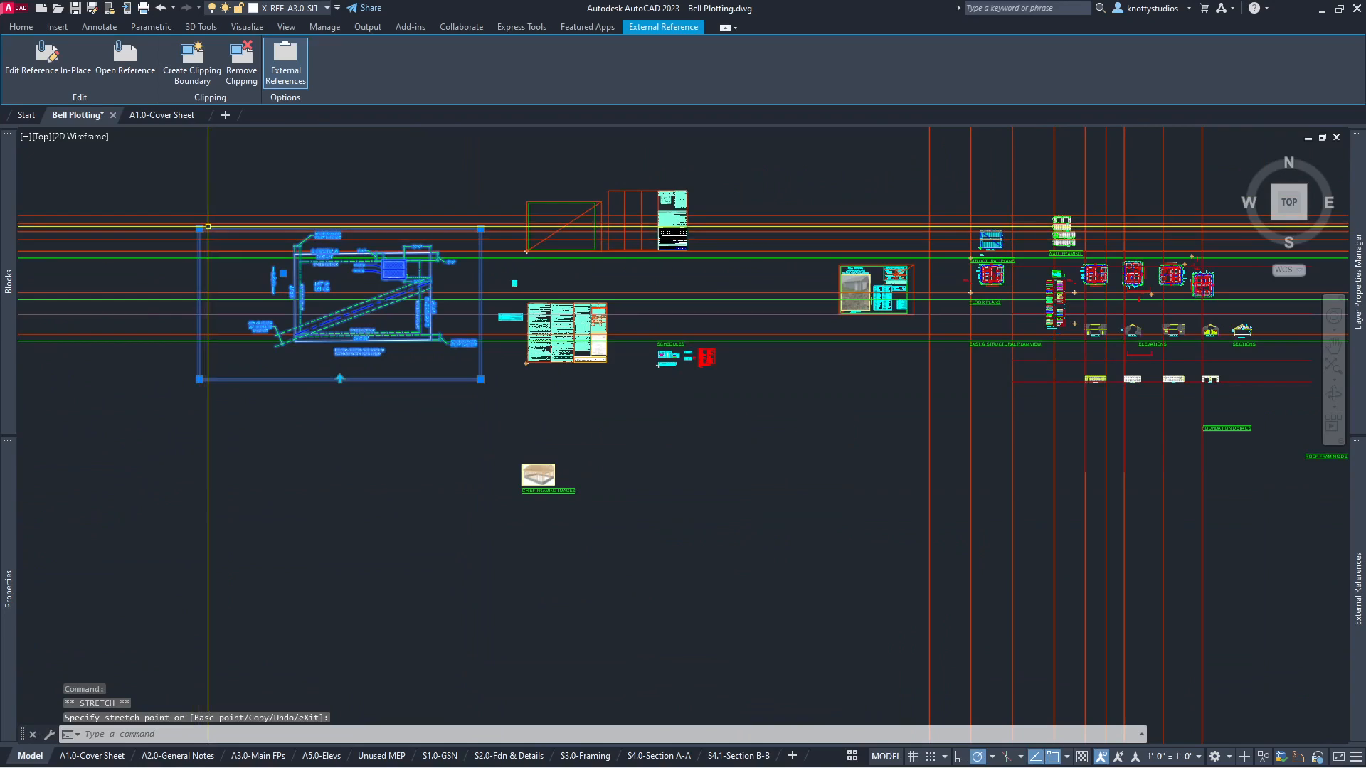
{"action": "left_click", "coordinate": [199, 228]}
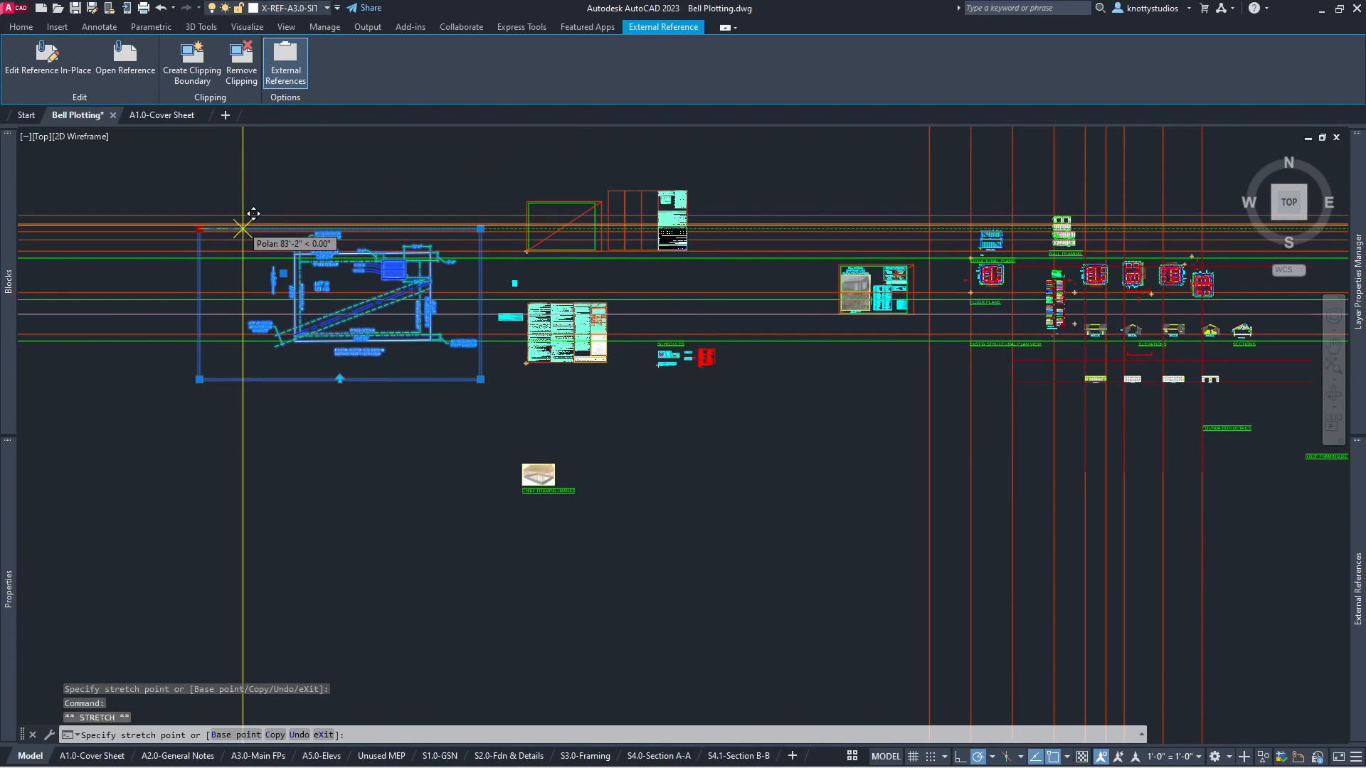
{"action": "left_click", "coordinate": [243, 228]}
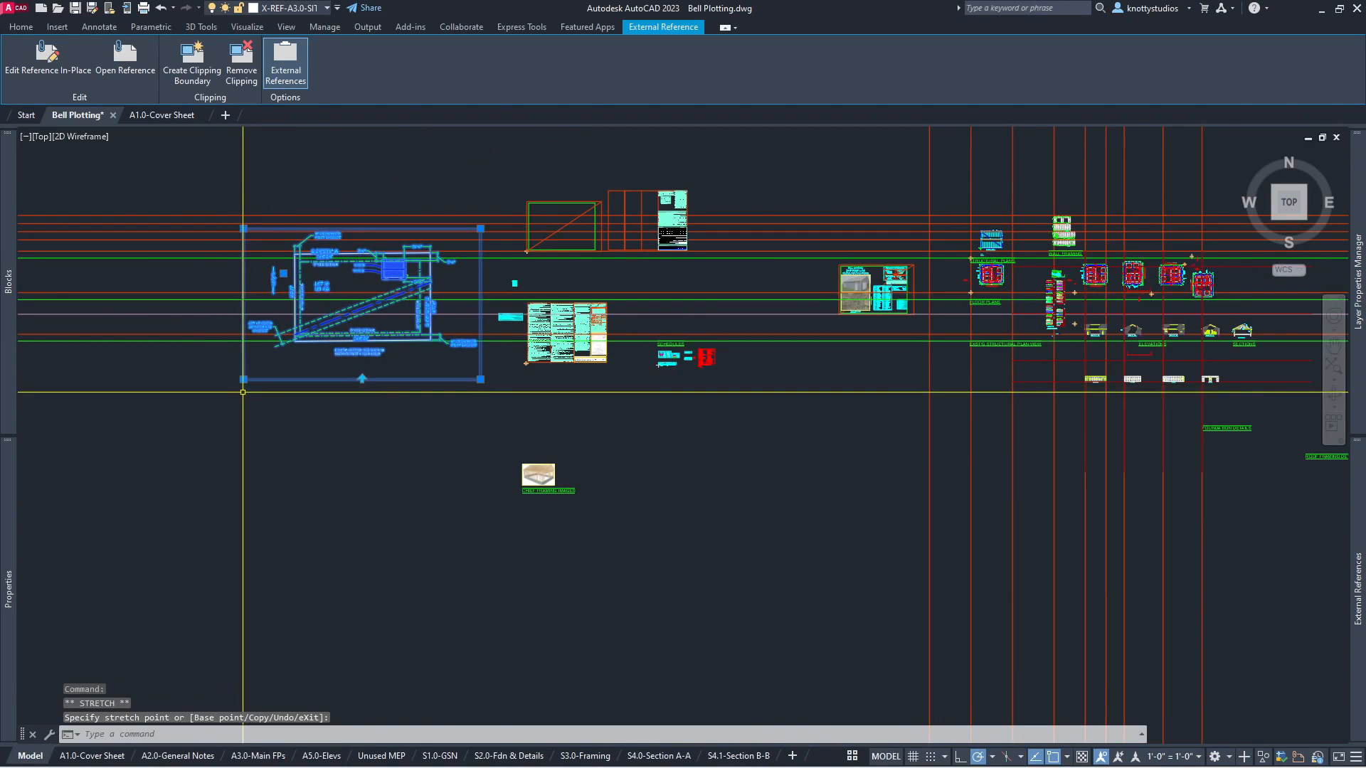
Raise the bottom edge of the site plan's clipping boundary to just below the building orientation note, and clear the selection.
{"action": "scroll", "coordinate": [243, 394], "scroll_direction": "up", "scroll_amount": 6}
{"action": "scroll", "coordinate": [243, 394], "scroll_direction": "down", "scroll_amount": 2}
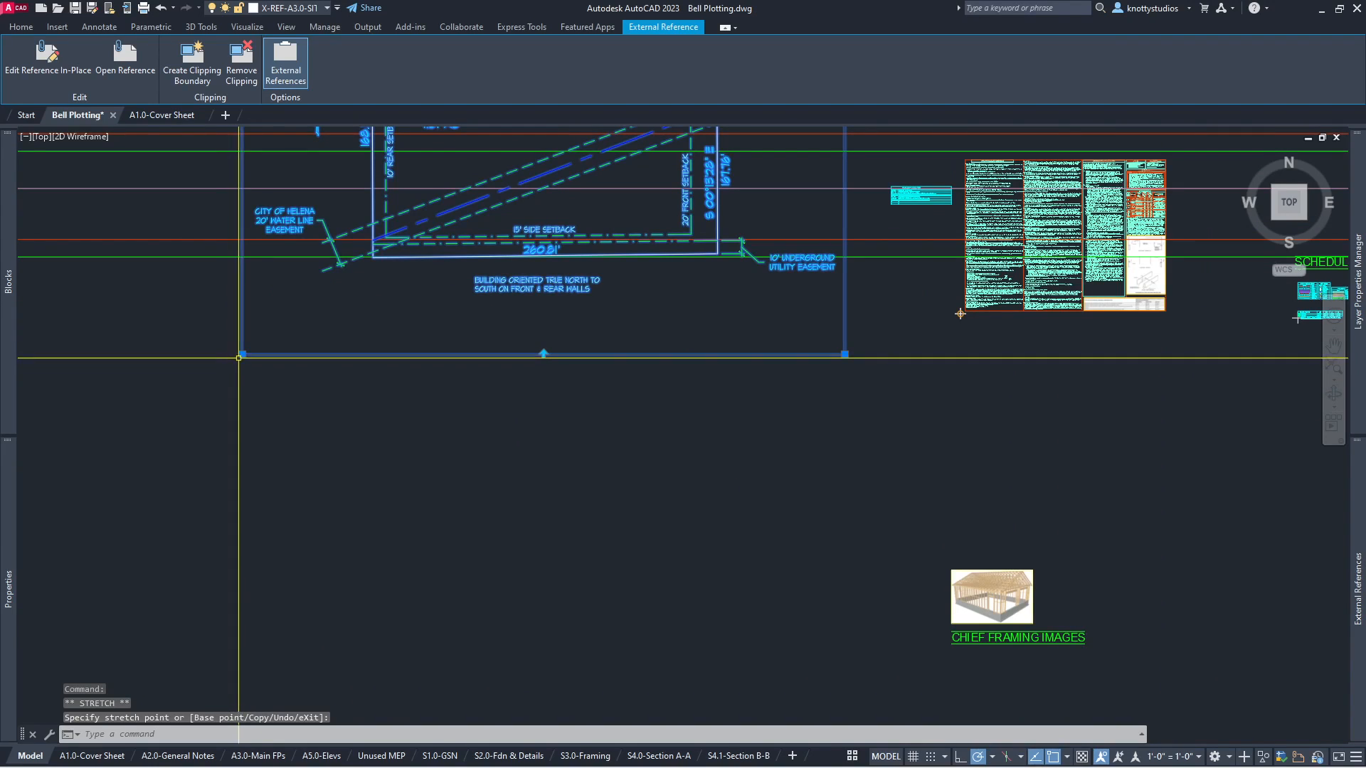
{"action": "left_click", "coordinate": [243, 354]}
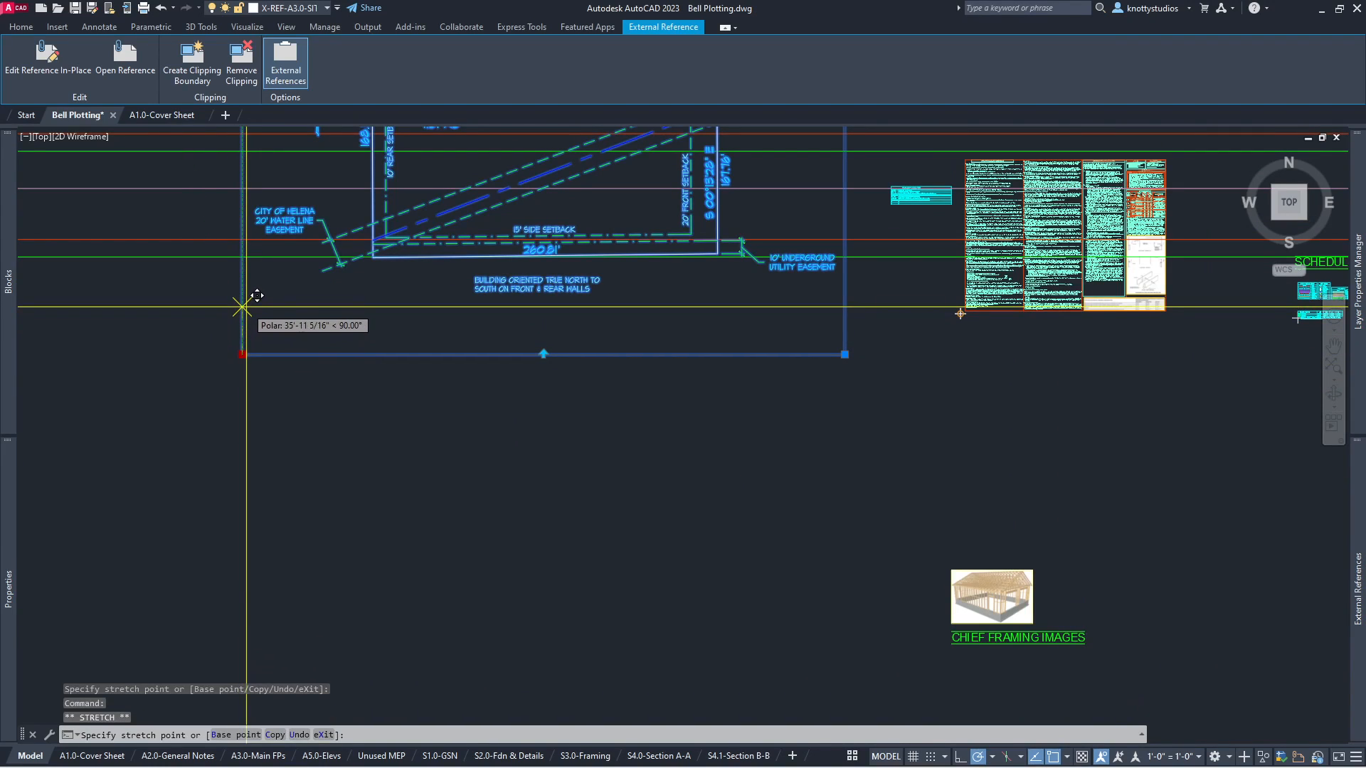
{"action": "left_click", "coordinate": [243, 304]}
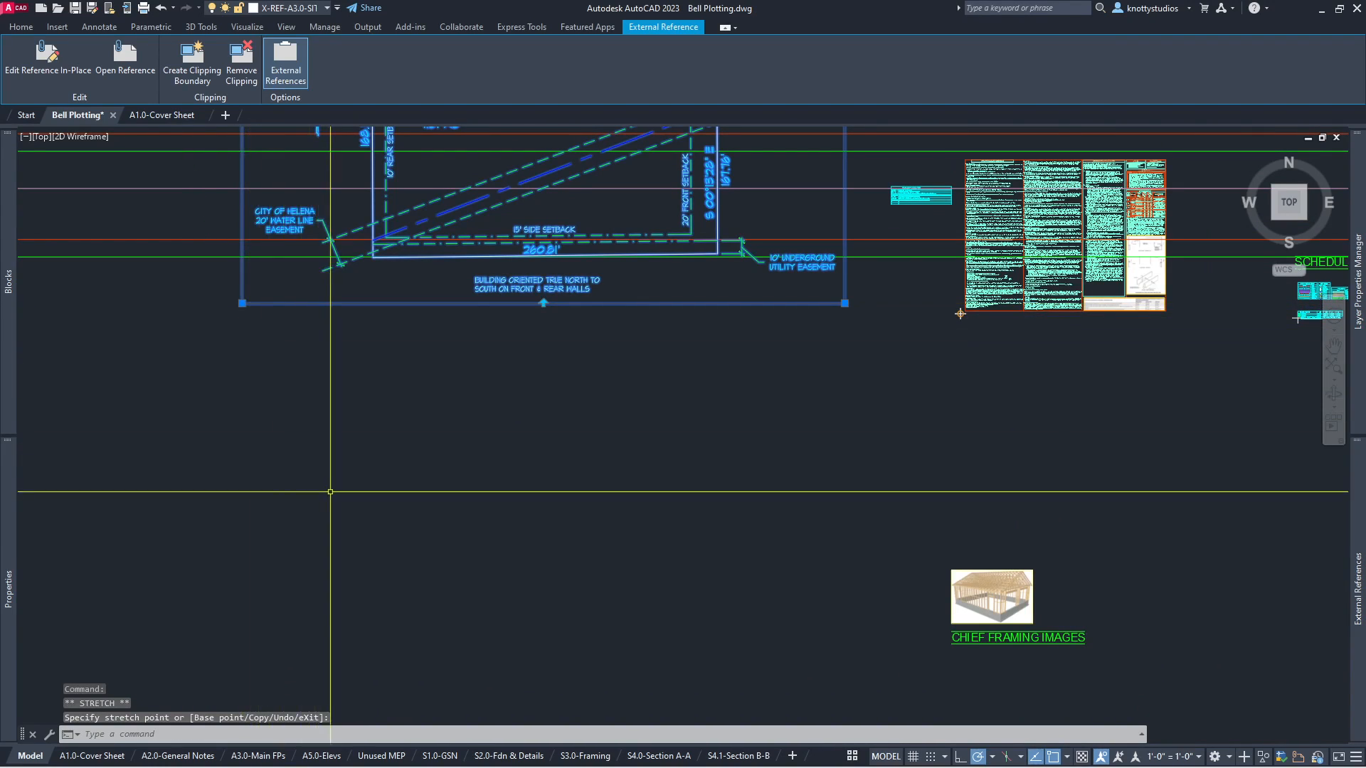
{"action": "scroll", "coordinate": [332, 441], "scroll_direction": "down", "scroll_amount": 6}
{"action": "scroll", "coordinate": [333, 441], "scroll_direction": "up", "scroll_amount": 2}
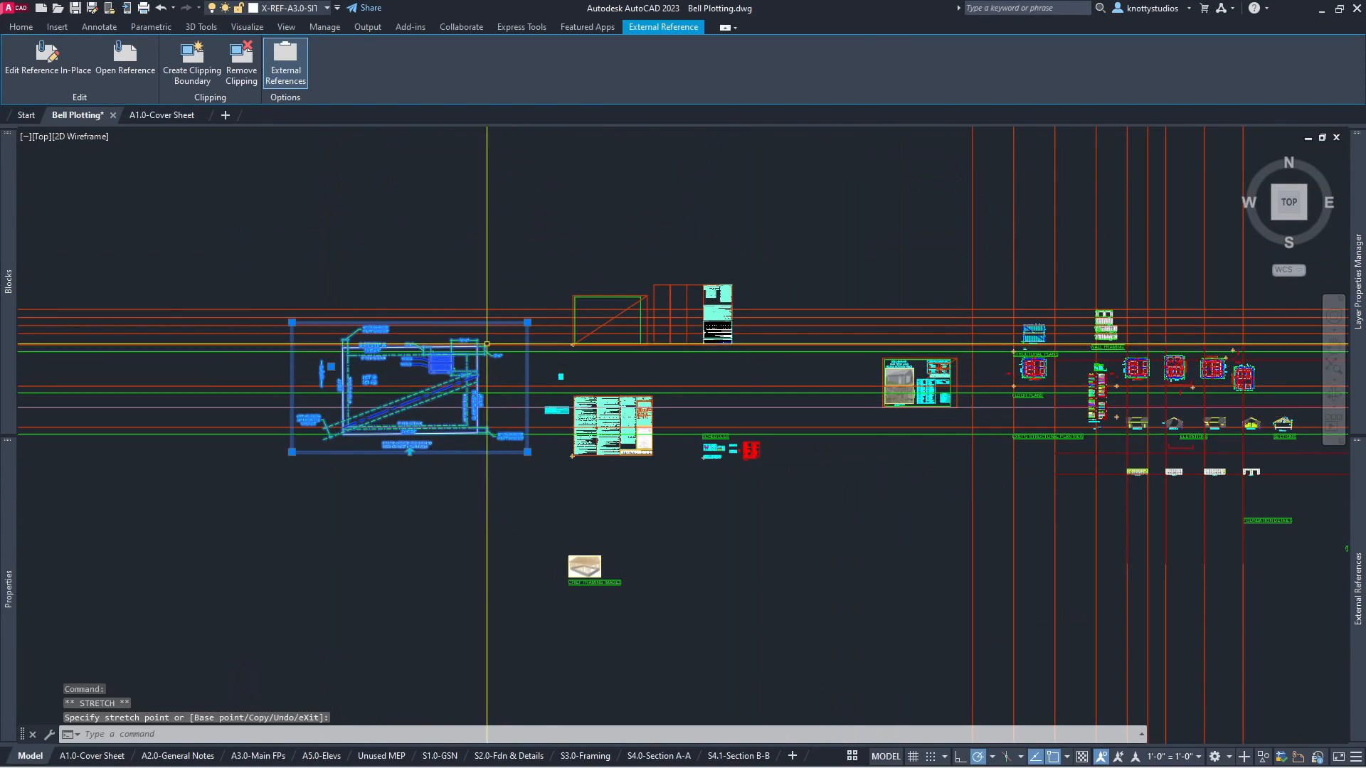
{"action": "scroll", "coordinate": [362, 325], "scroll_direction": "up", "scroll_amount": 4}
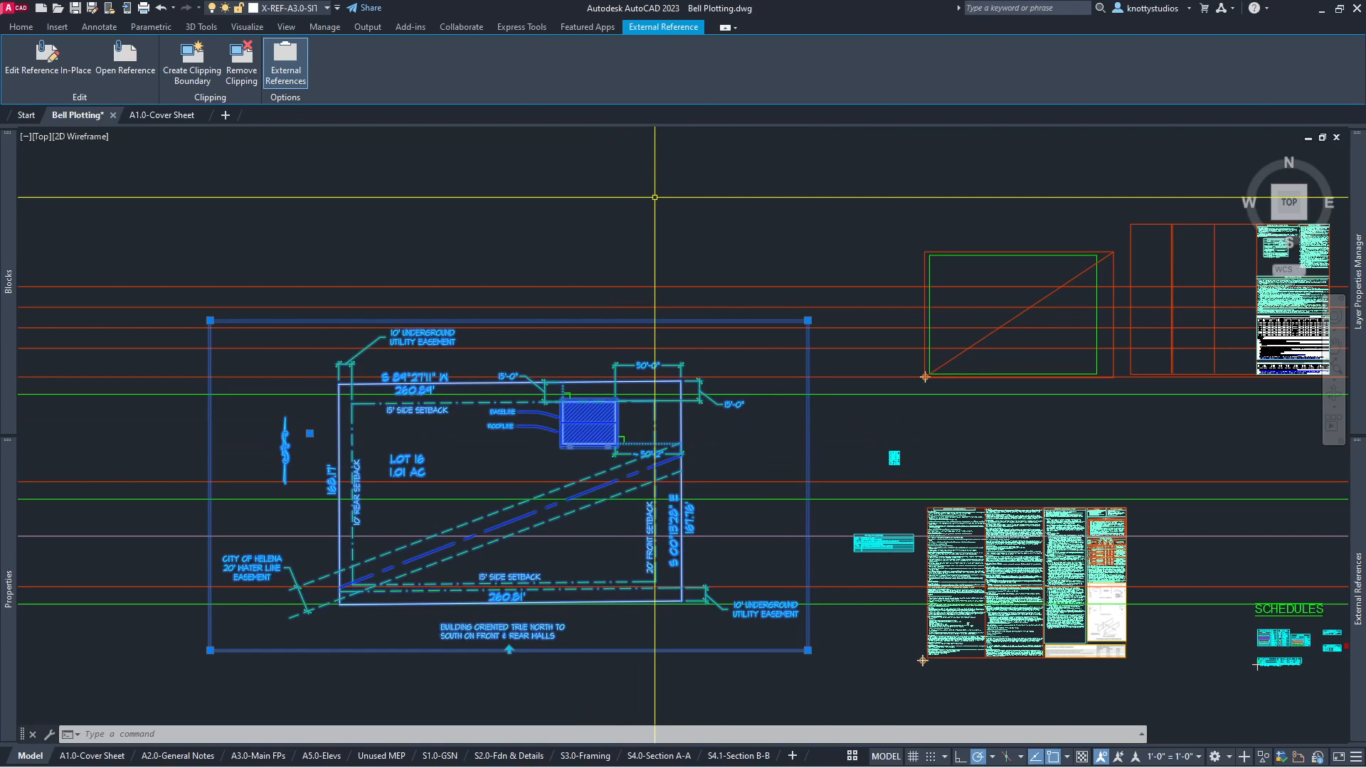
{"action": "left_click", "coordinate": [655, 197]}
{"action": "key", "text": "Escape"}
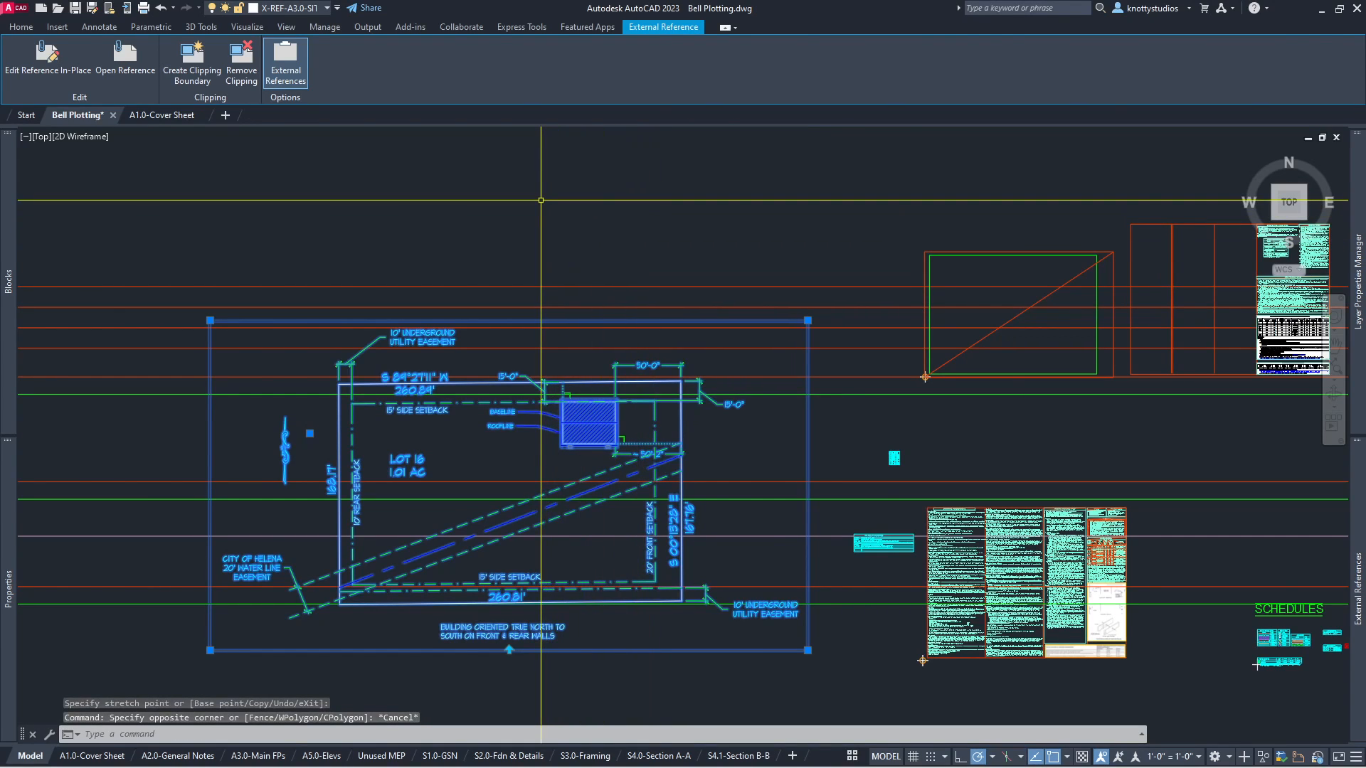
{"action": "key", "text": "Escape"}
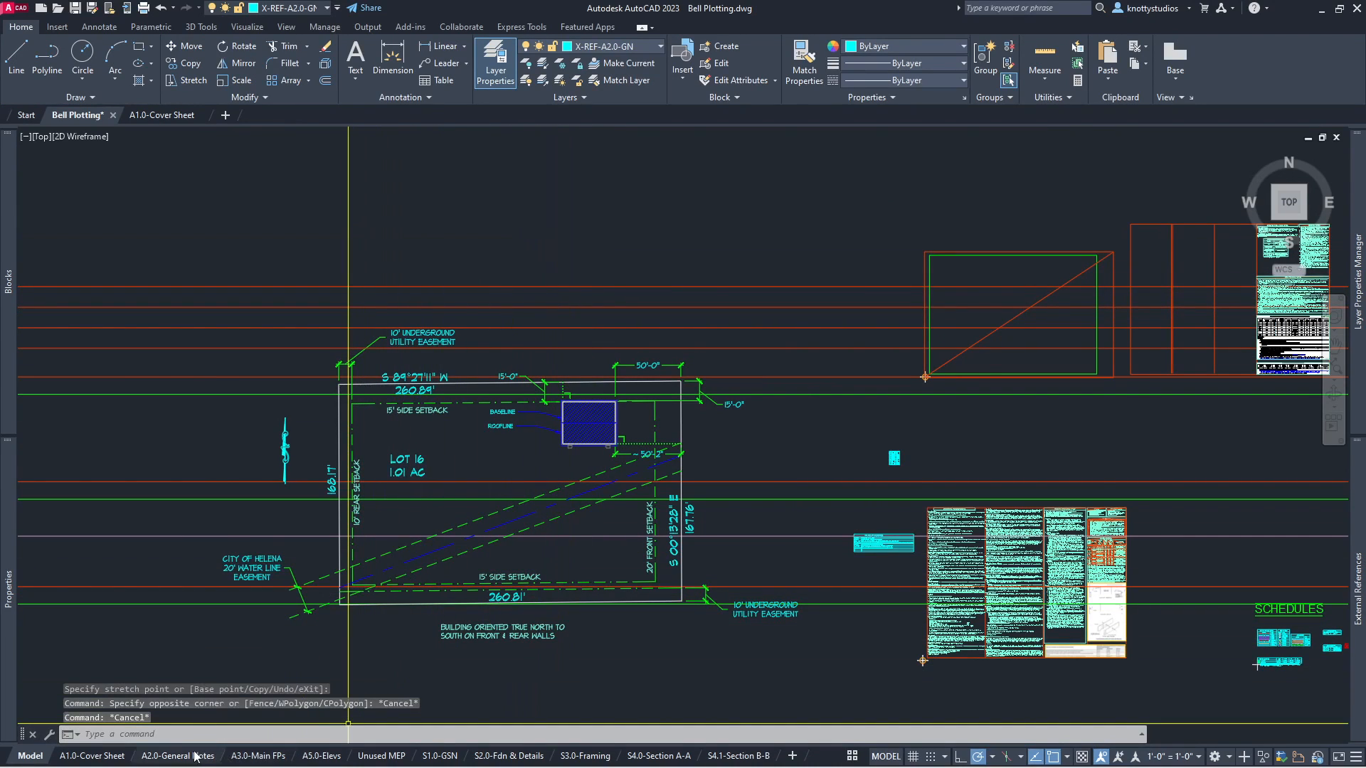
Open the A2.0-General Notes layout and zoom to its extents to review the site plan on the sheet.
{"action": "mouse_move", "coordinate": [260, 760]}
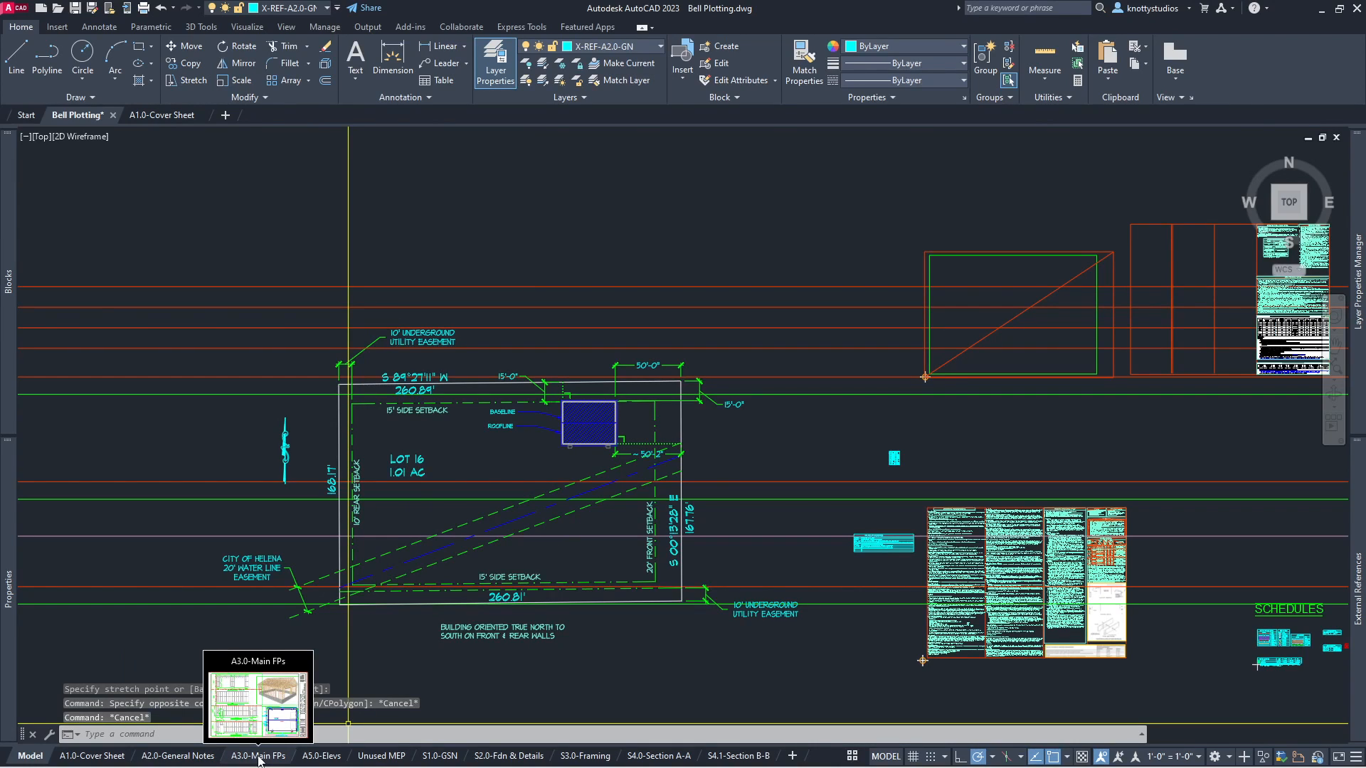
{"action": "left_click", "coordinate": [178, 756]}
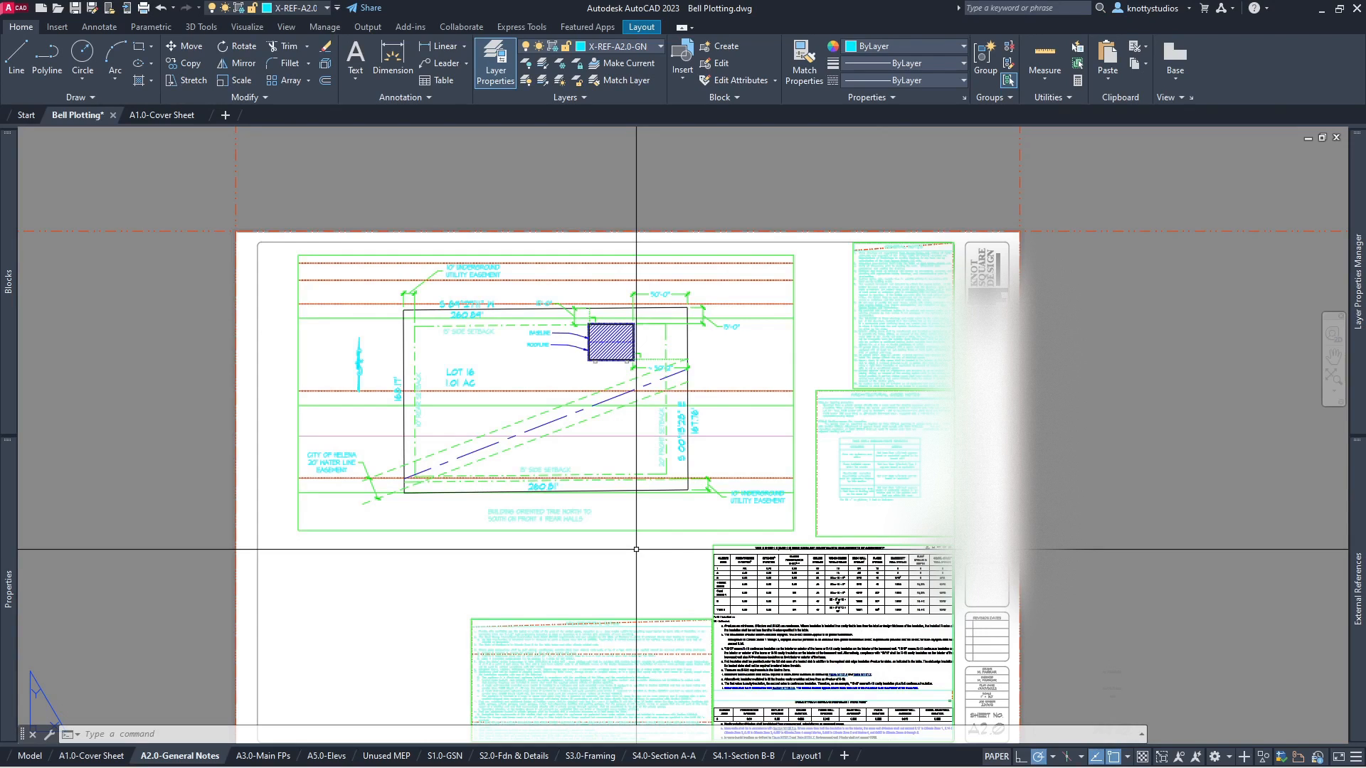
{"action": "type", "text": "z"}
{"action": "key", "text": "Return"}
{"action": "type", "text": "e"}
{"action": "key", "text": "Return"}
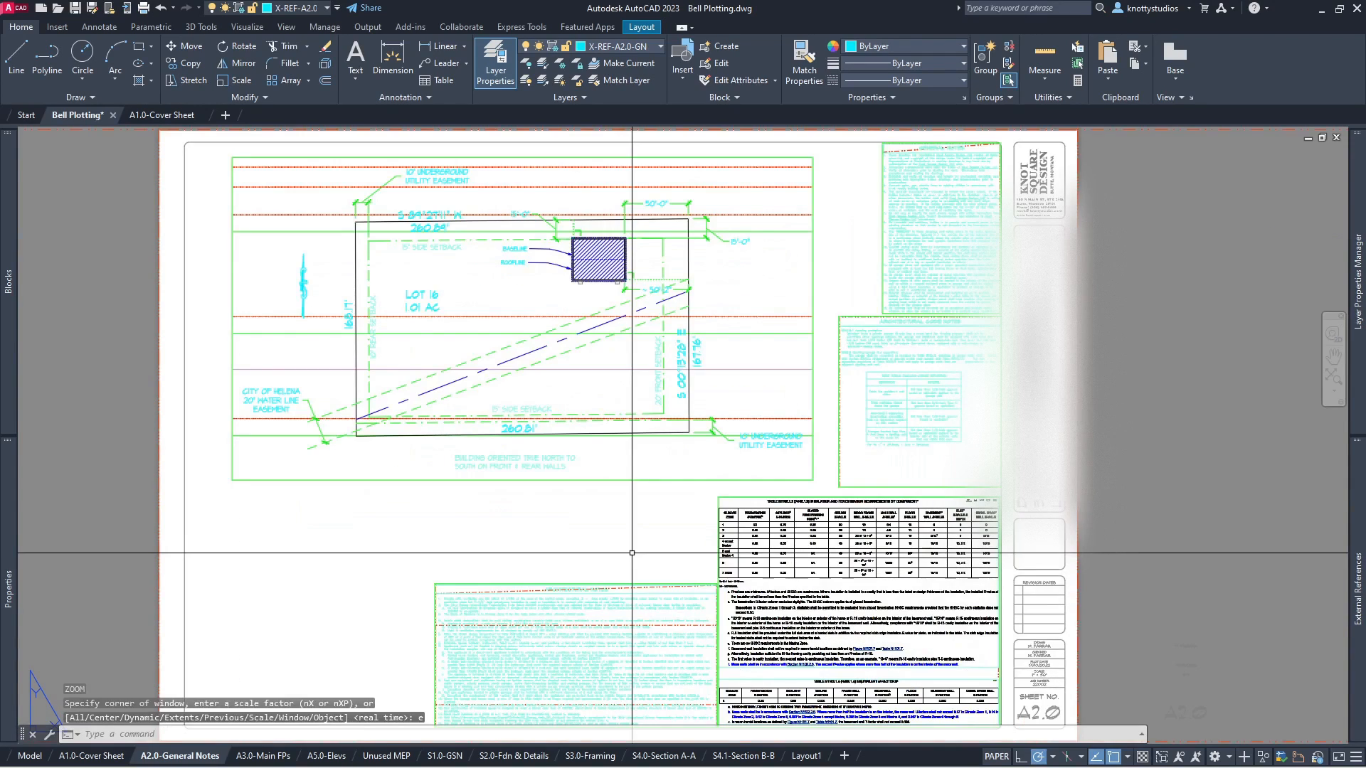